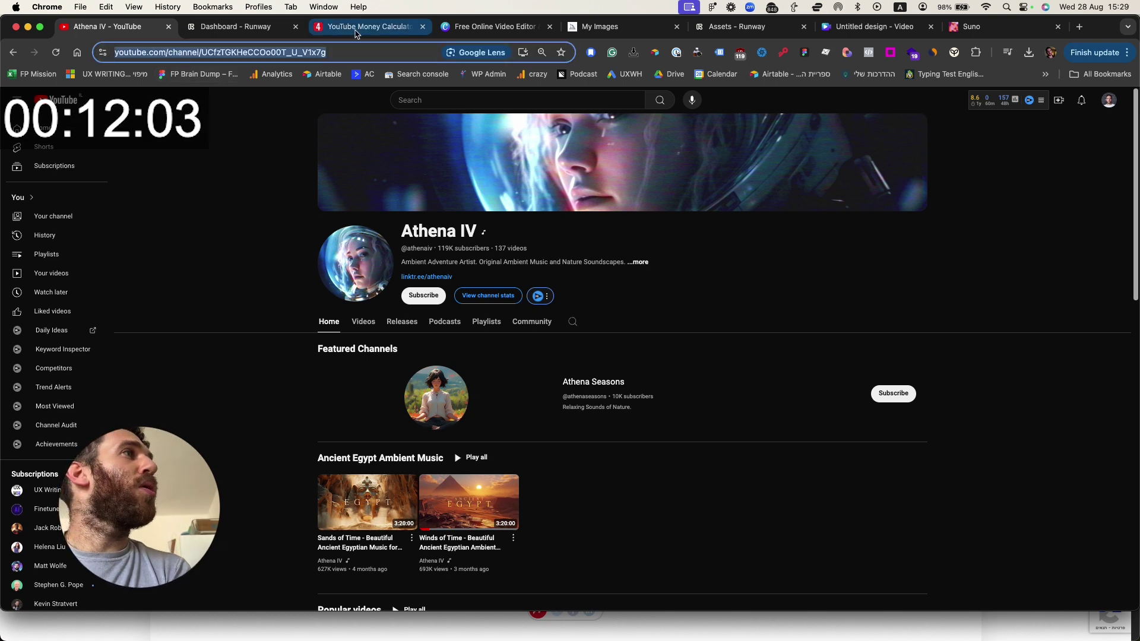
Calculate the Athena IV channel's estimated earnings with the YouTube Money Calculator using its channel URL.
click(365, 26)
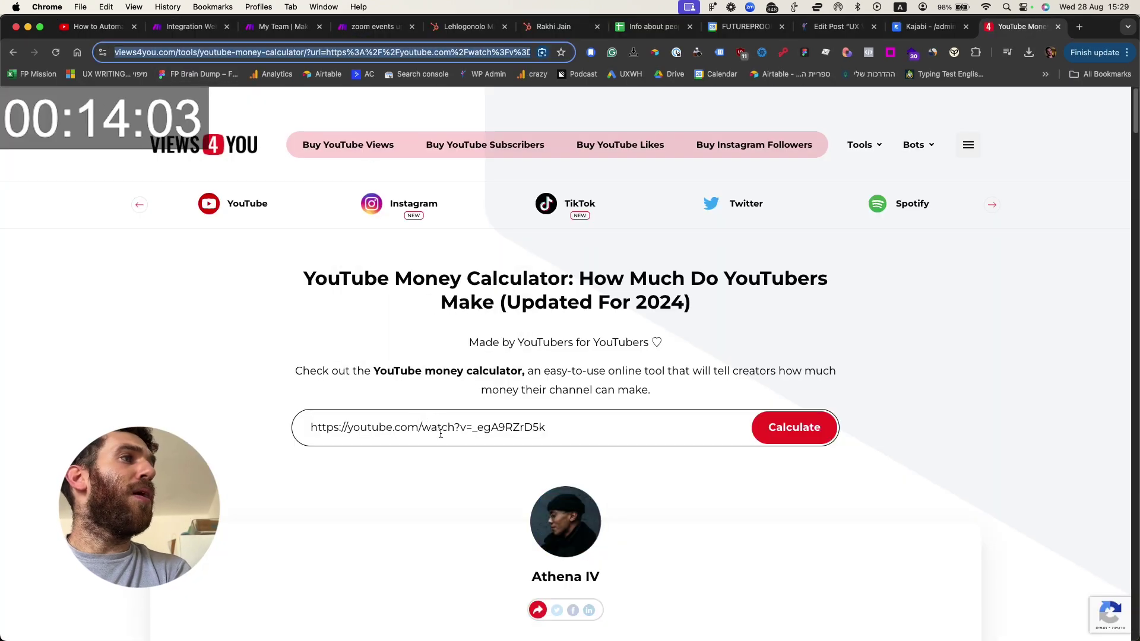
click(493, 346)
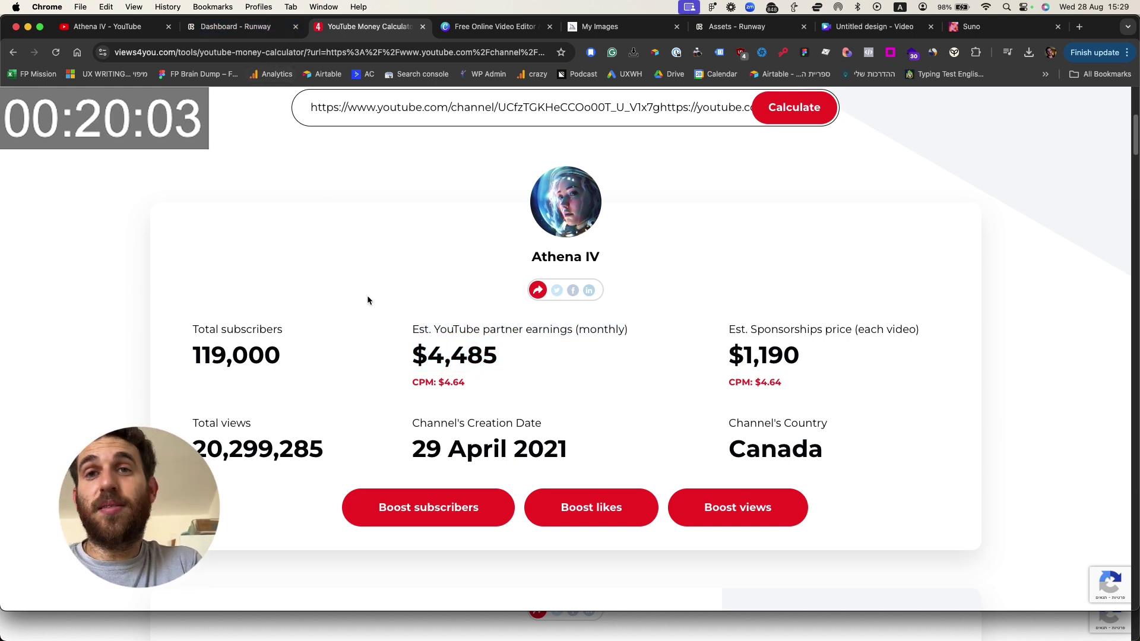
scroll(529, 333, up, 3)
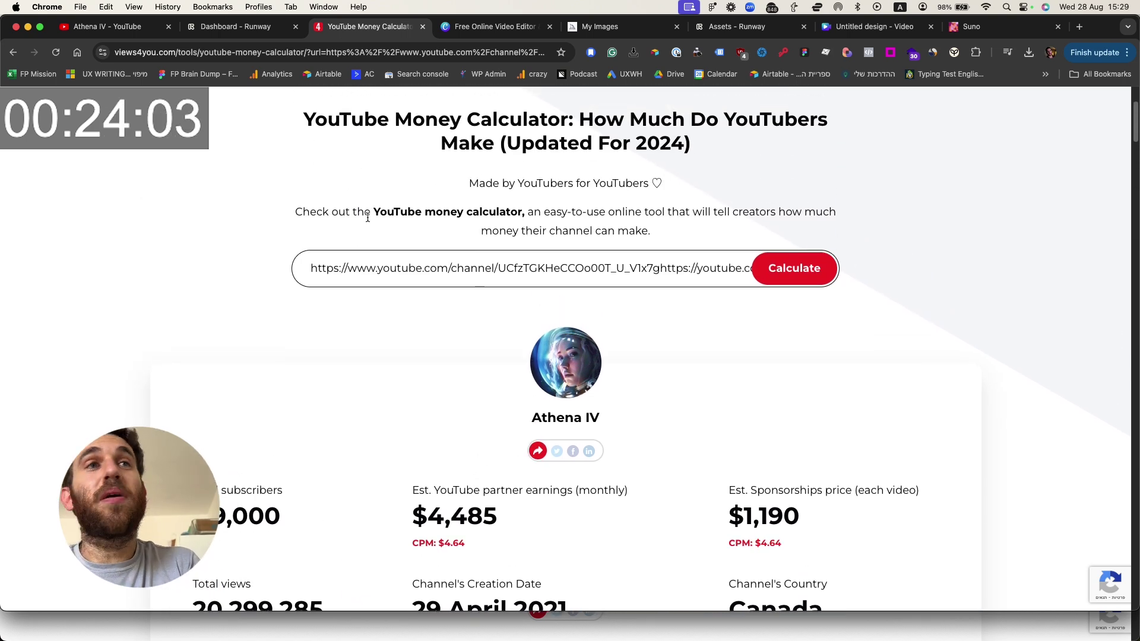
Search YouTube for "lo fi" and open the Lofi Girl channel.
click(89, 26)
text(lo fi)
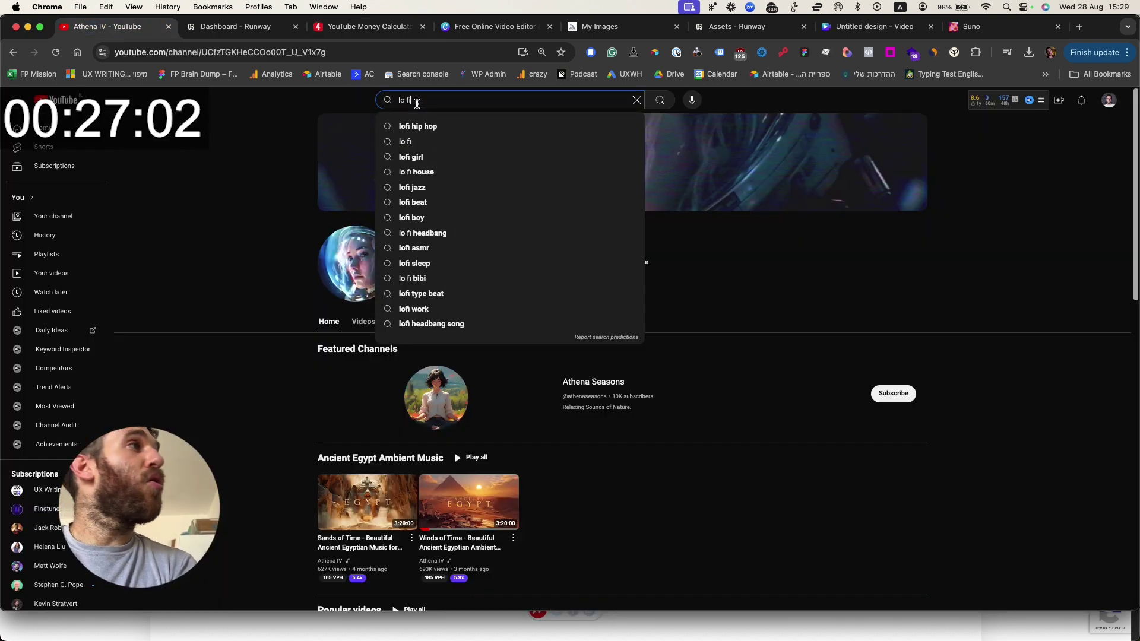
key(Return)
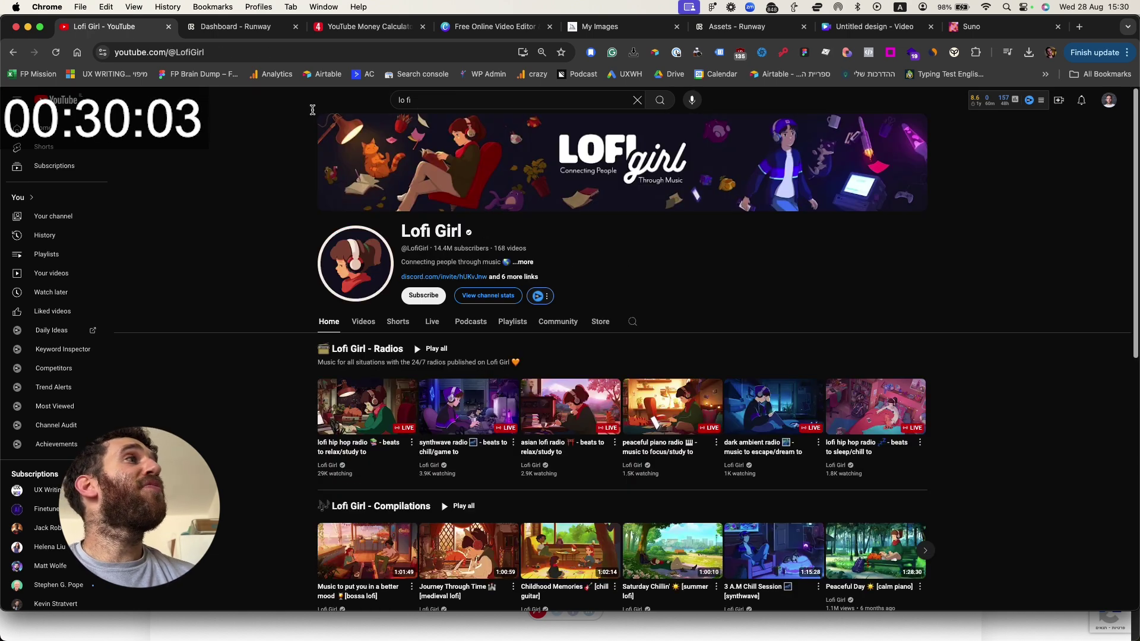
Run the Lofi Girl channel URL through the YouTube Money Calculator and check its monthly earnings and sponsorship price estimates.
click(248, 51)
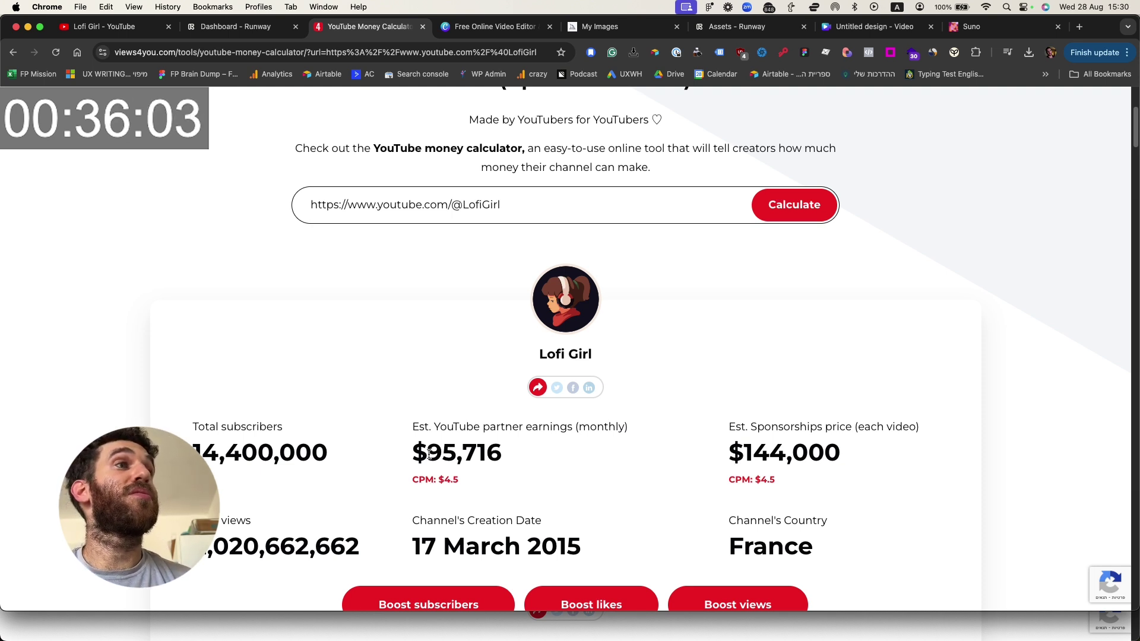
scroll(429, 454, down, 1)
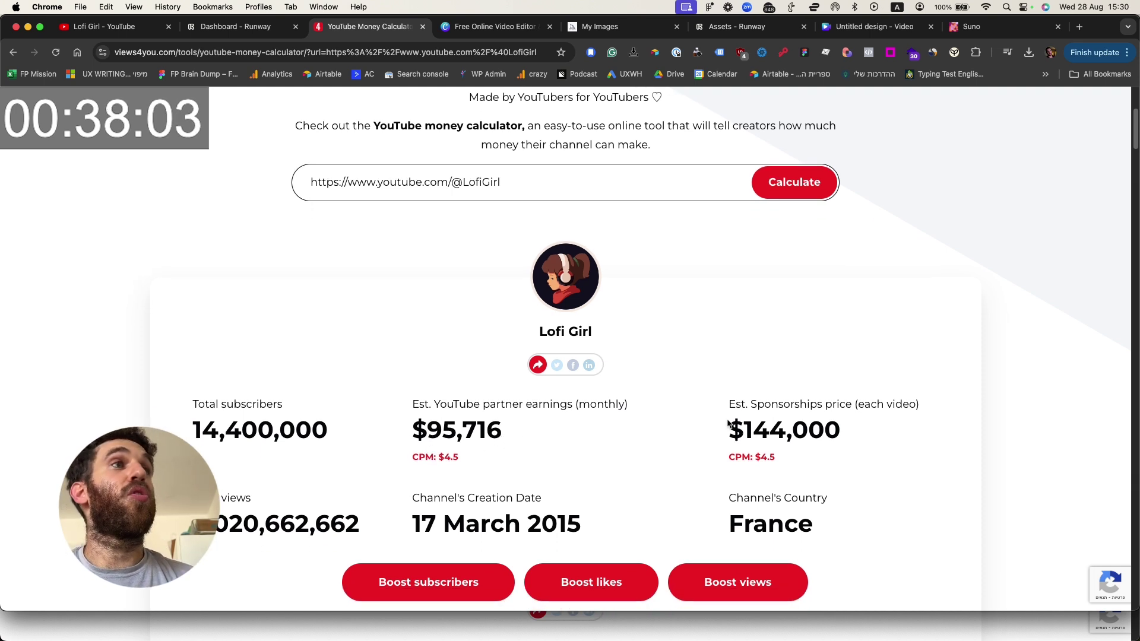
drag(743, 429, 838, 428)
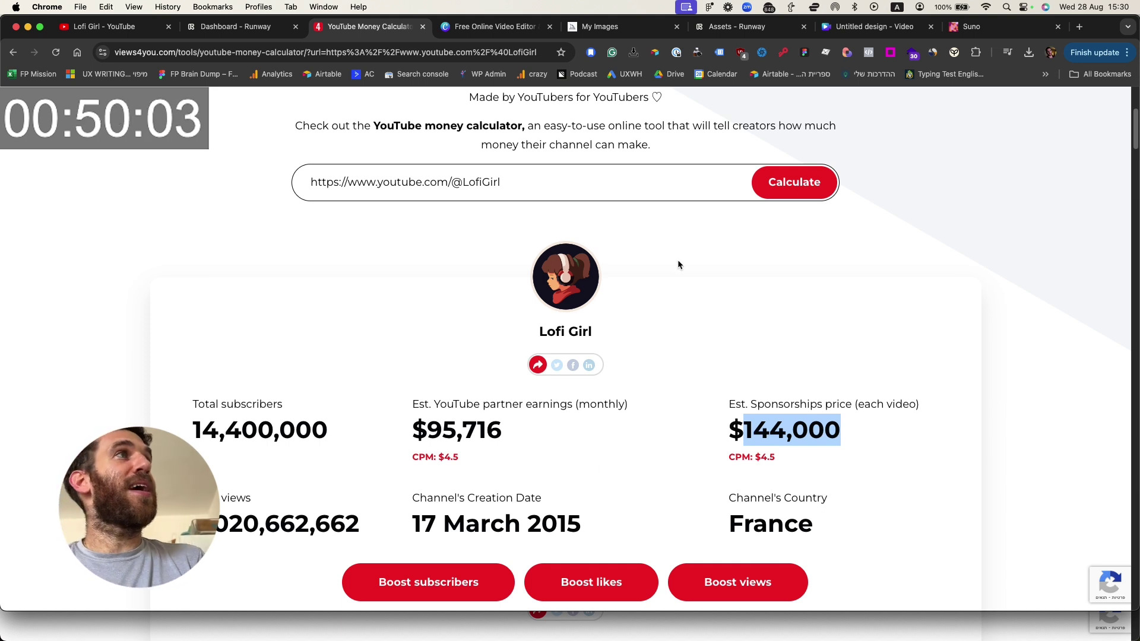
Switch to Suno, open the song creation page and turn on Instrumental mode.
click(969, 32)
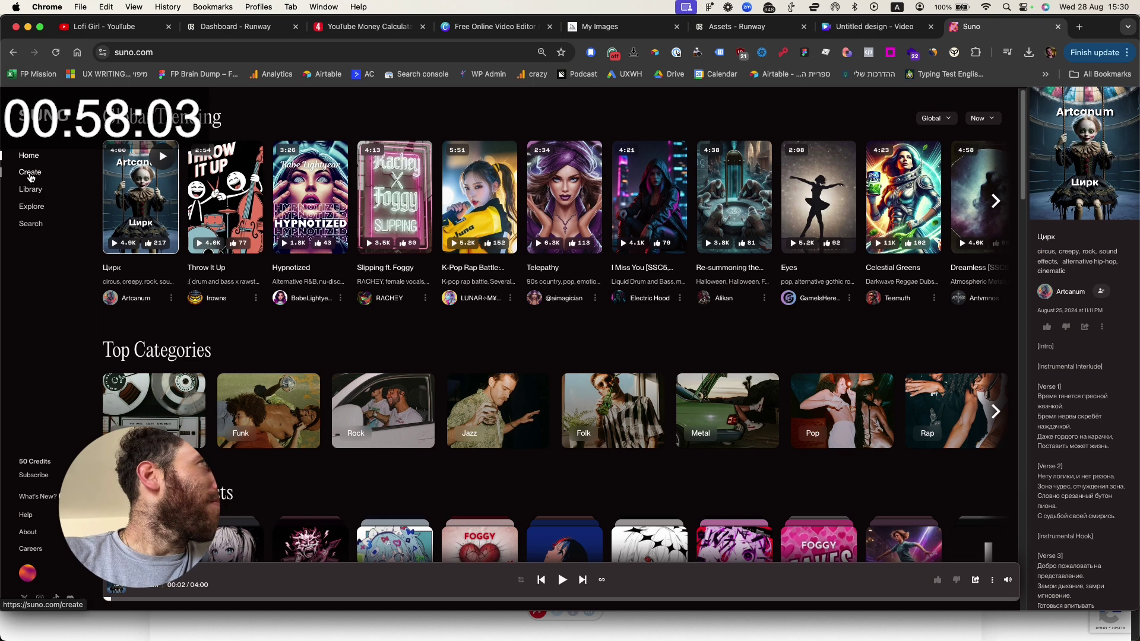
click(27, 178)
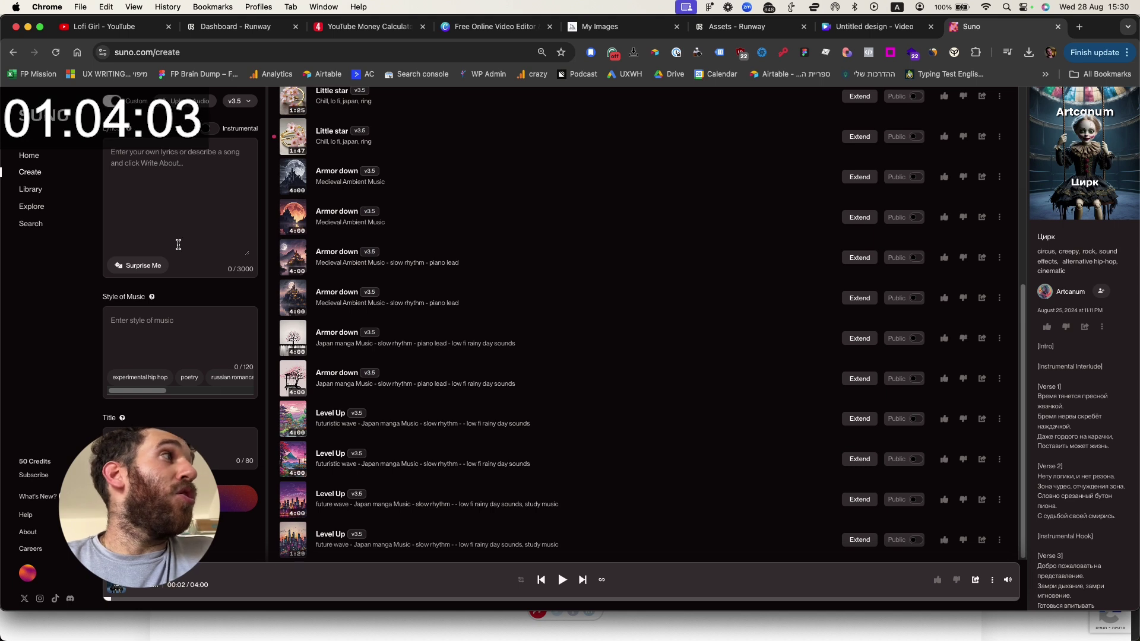
click(209, 130)
click(198, 161)
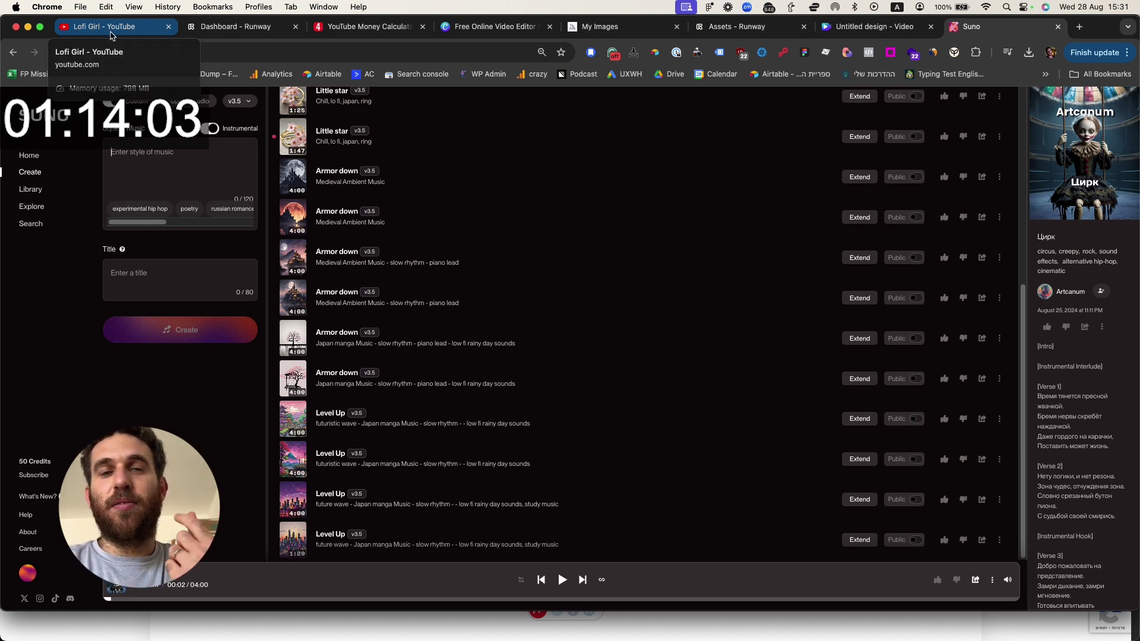
Look at YouTube's search suggestions for "lo fi".
click(110, 28)
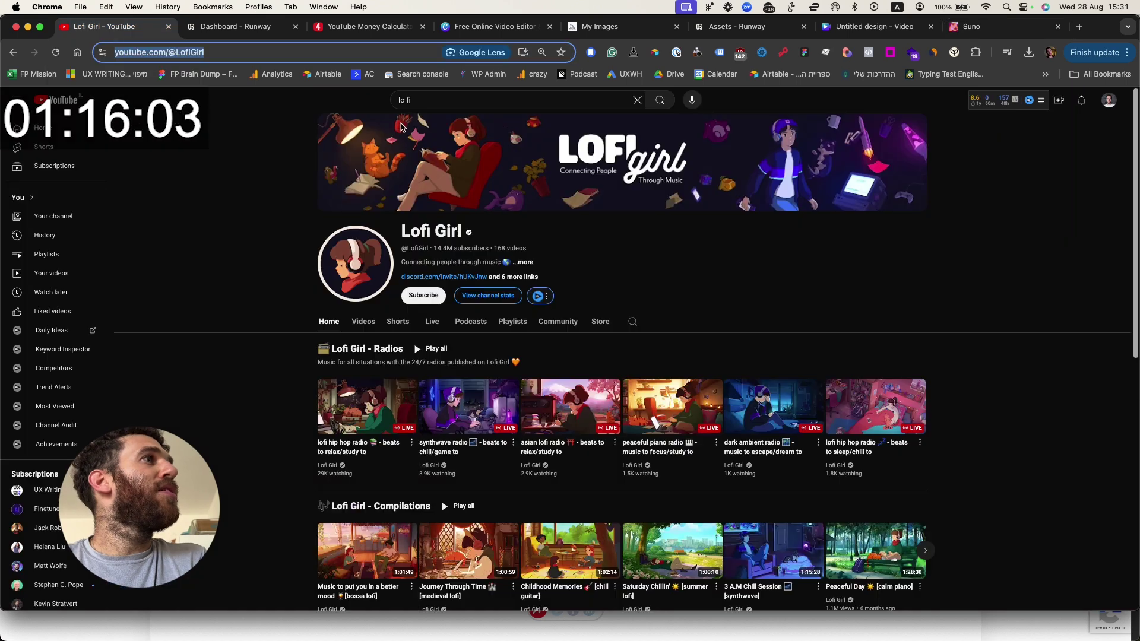
click(475, 98)
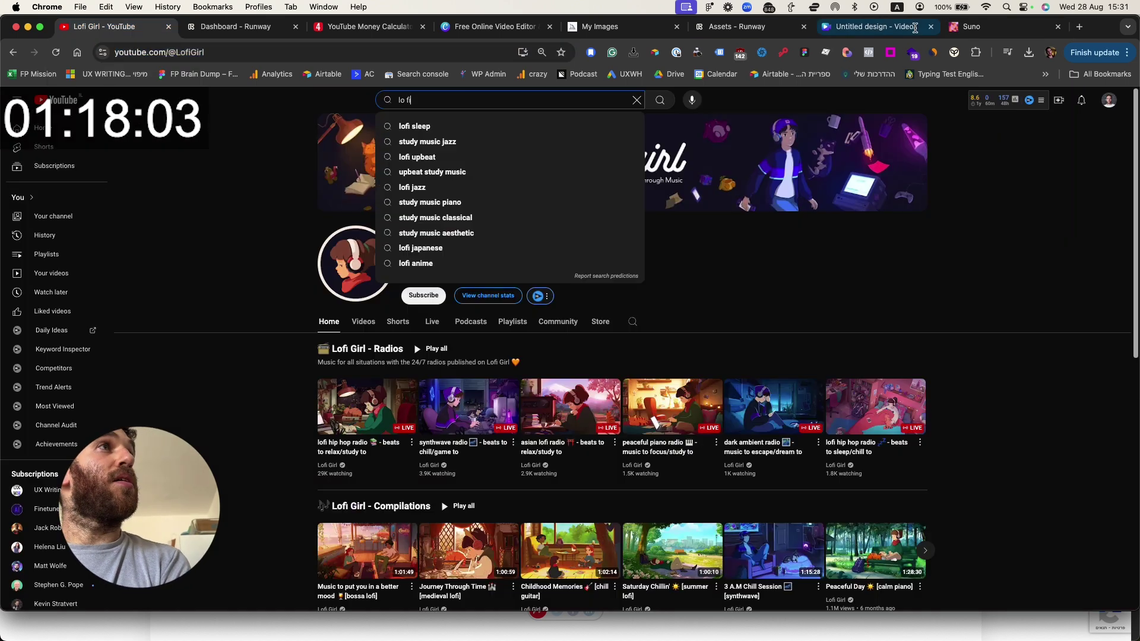
Open claude.ai in a new tab and ask for specific niche ideas for a faceless YouTube channel with ambient music.
click(1079, 27)
text(claude.ai)
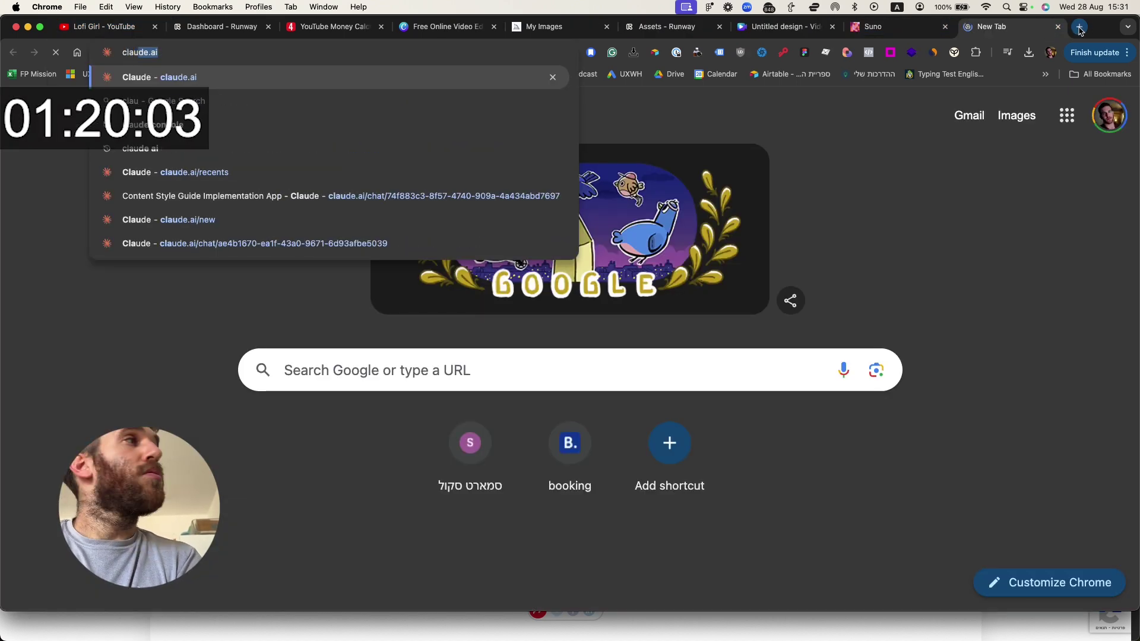
key(Return)
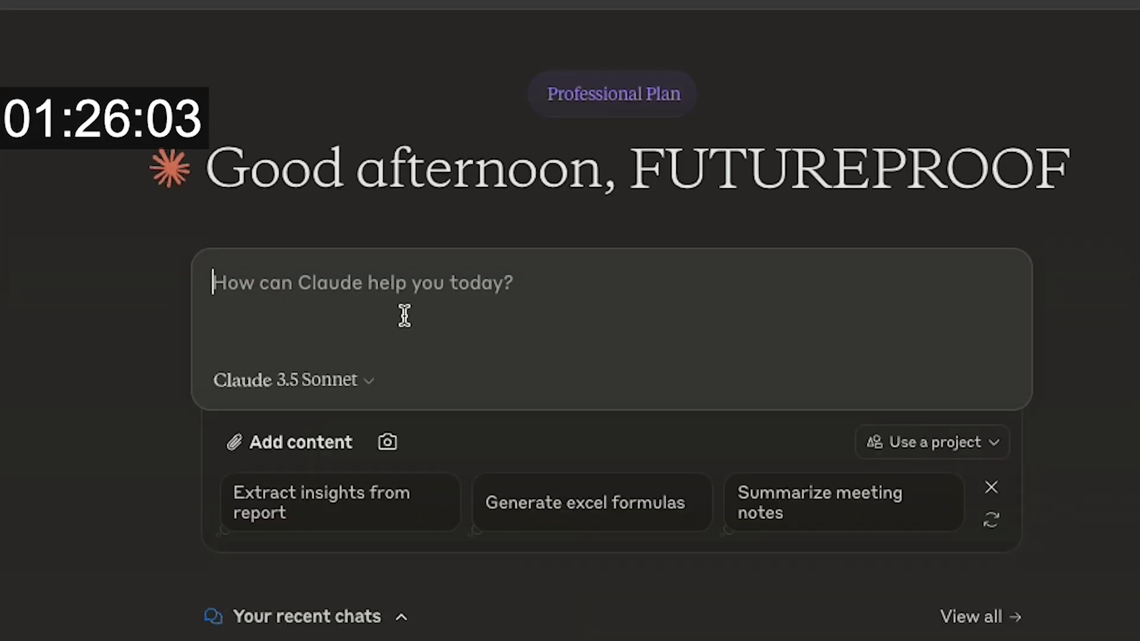
text(hi i am bui)
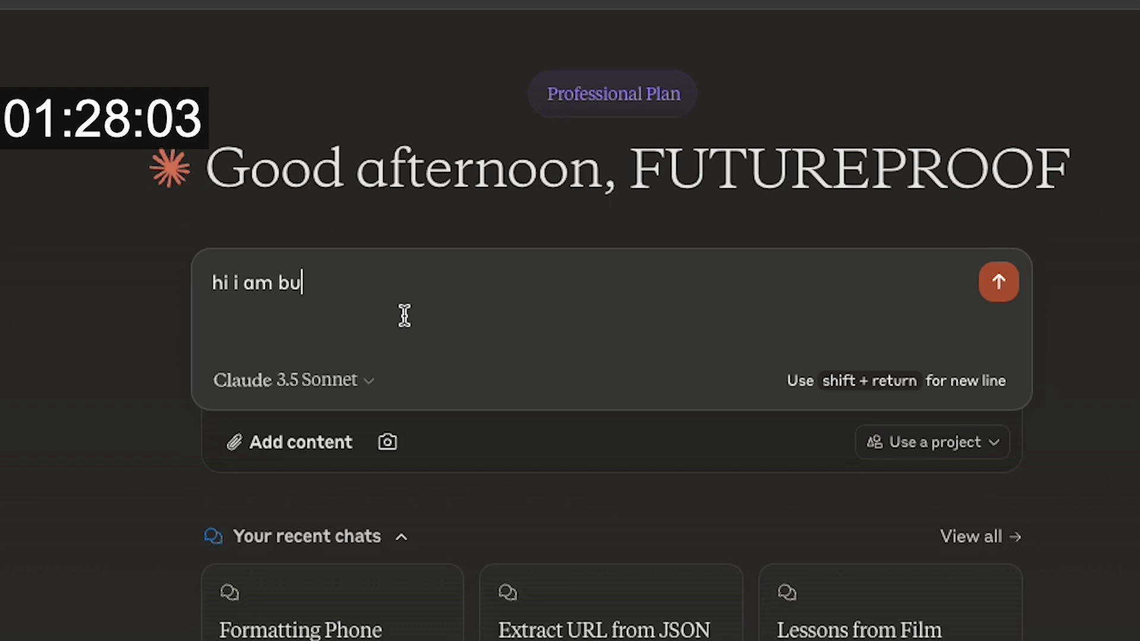
text(lding a)
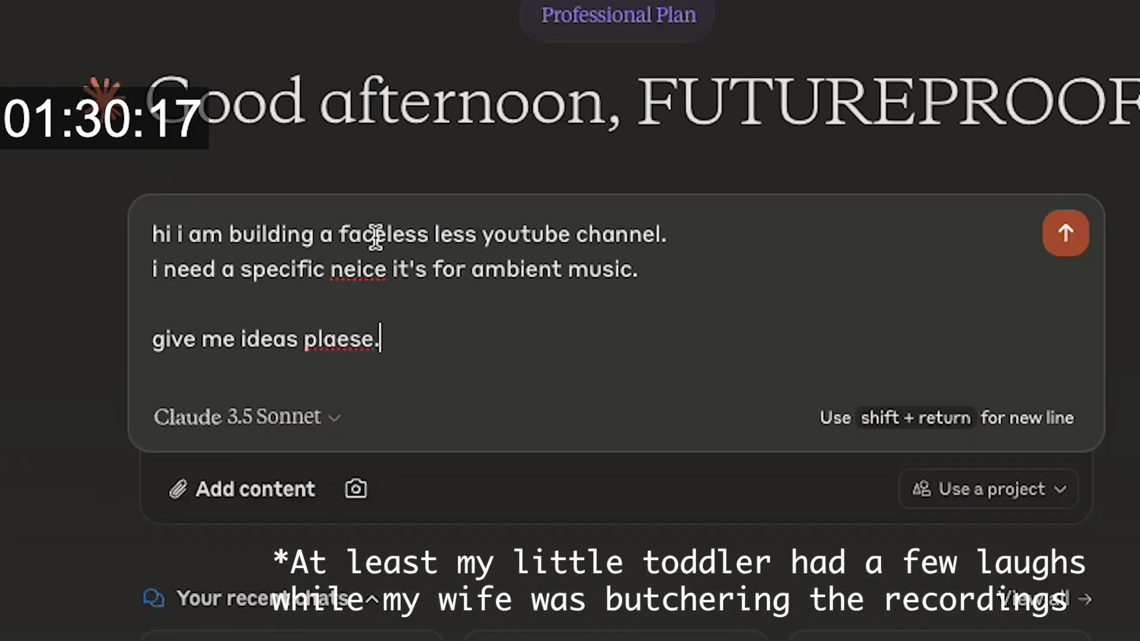
double_click(340, 273)
right_click(340, 274)
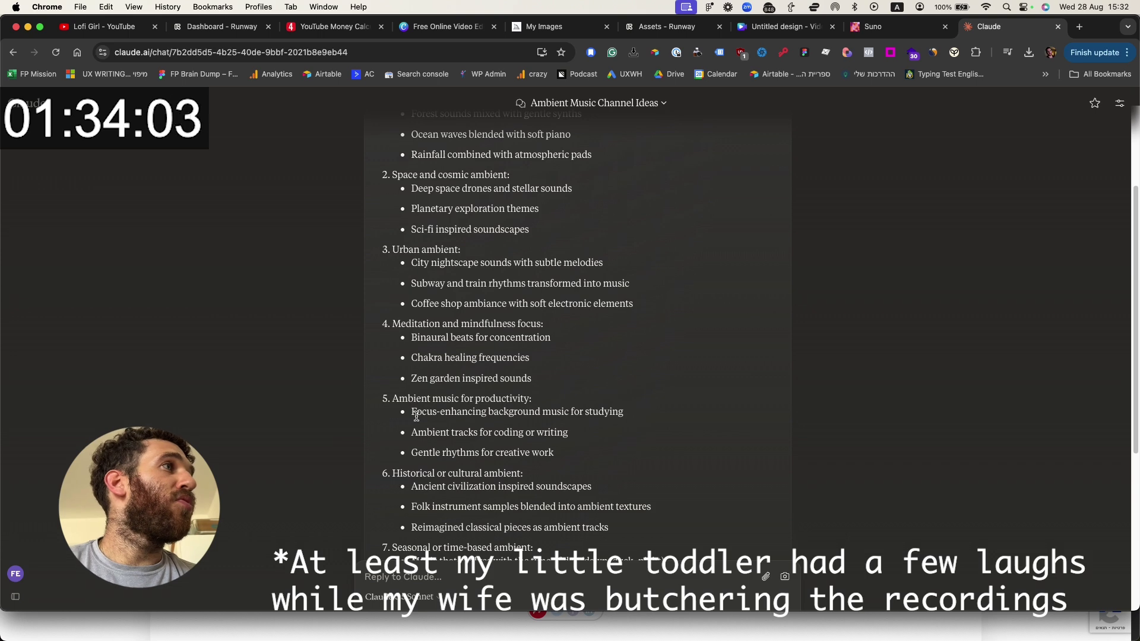
Copy the idea "Space and cosmic ambient:" from Claude's list and search YouTube for it.
scroll(416, 416, up, 2)
scroll(416, 415, up, 1)
drag(392, 232, 507, 232)
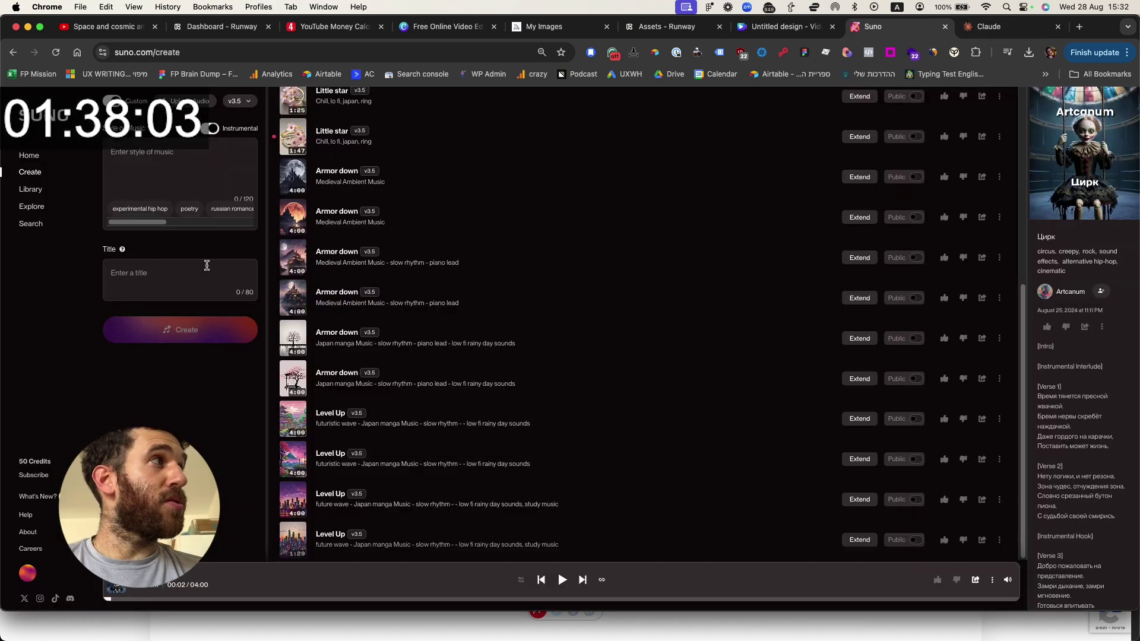
Generate a Suno song with the style "Space and cosmic ambient - lo fi vibes" and the title "Enter the deep space".
text(Space and cosmic ambient:)
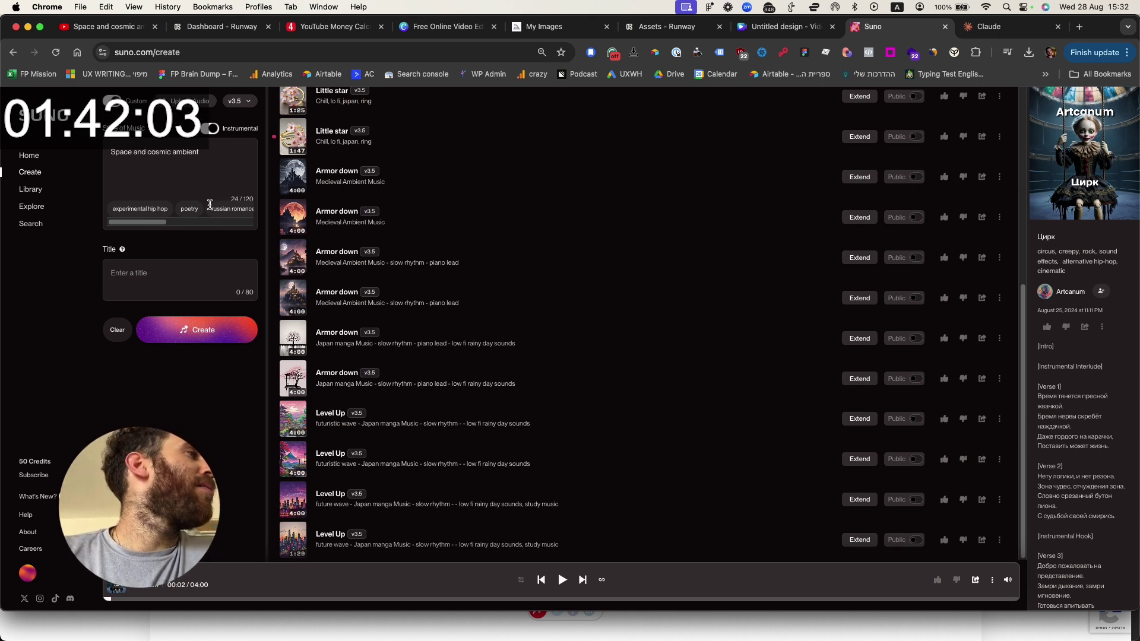
text(es)
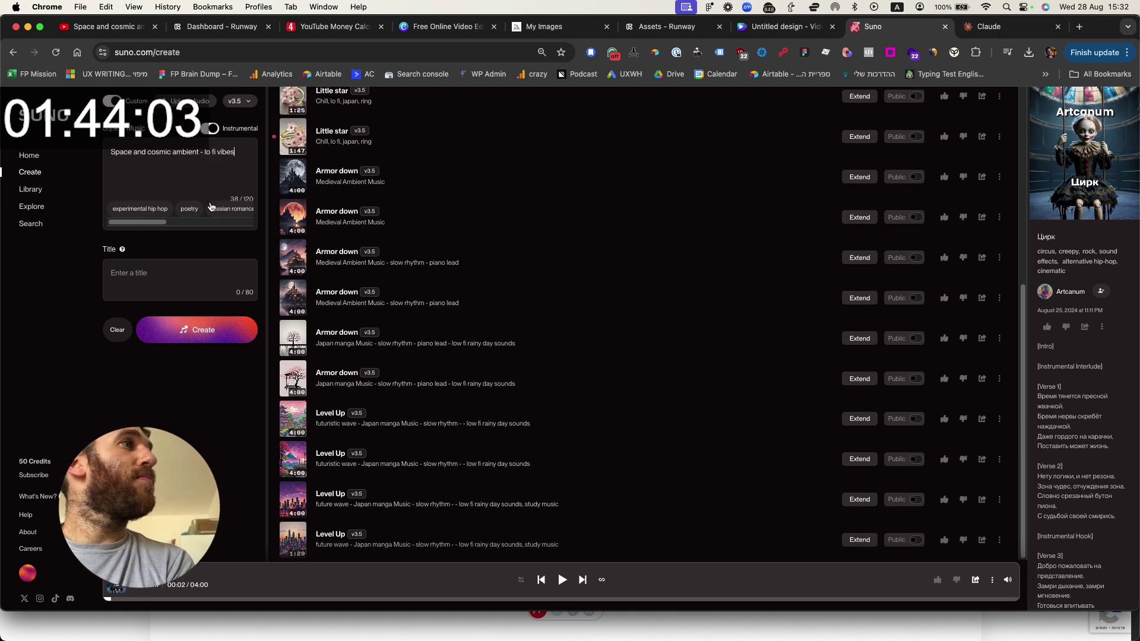
click(153, 279)
text(Enter )
text(the)
text(deep)
text( sp)
text(ac)
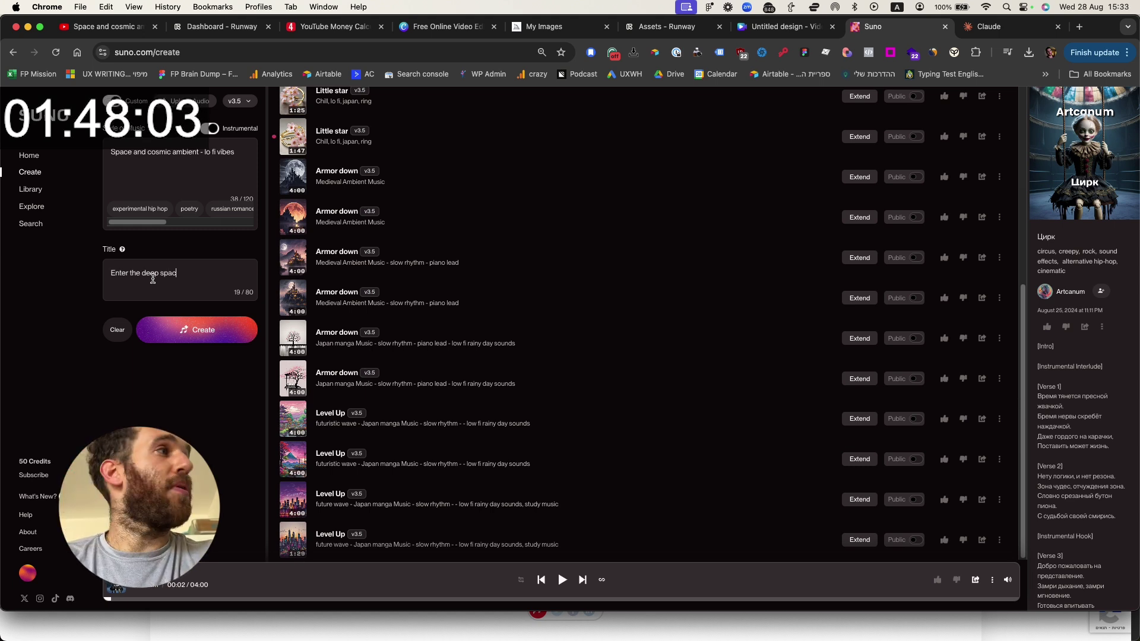
click(194, 340)
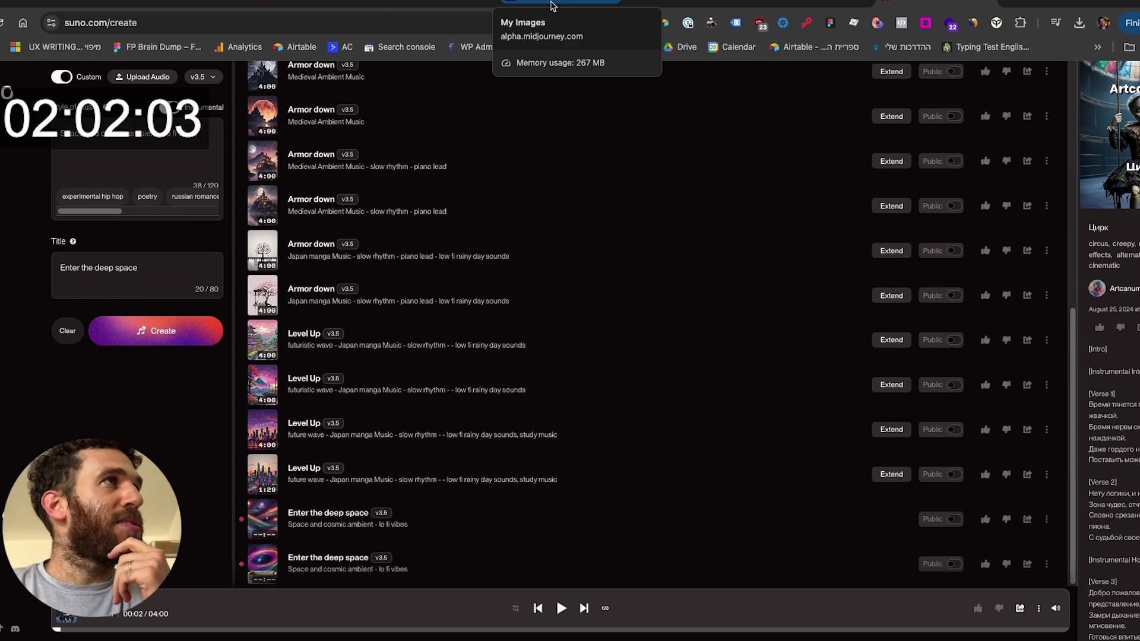
Switch to Midjourney and generate images from the prompt "space travel, manga, cowboy style".
click(552, 5)
scroll(614, 221, down, 2)
scroll(615, 221, up, 2)
click(336, 89)
text(space)
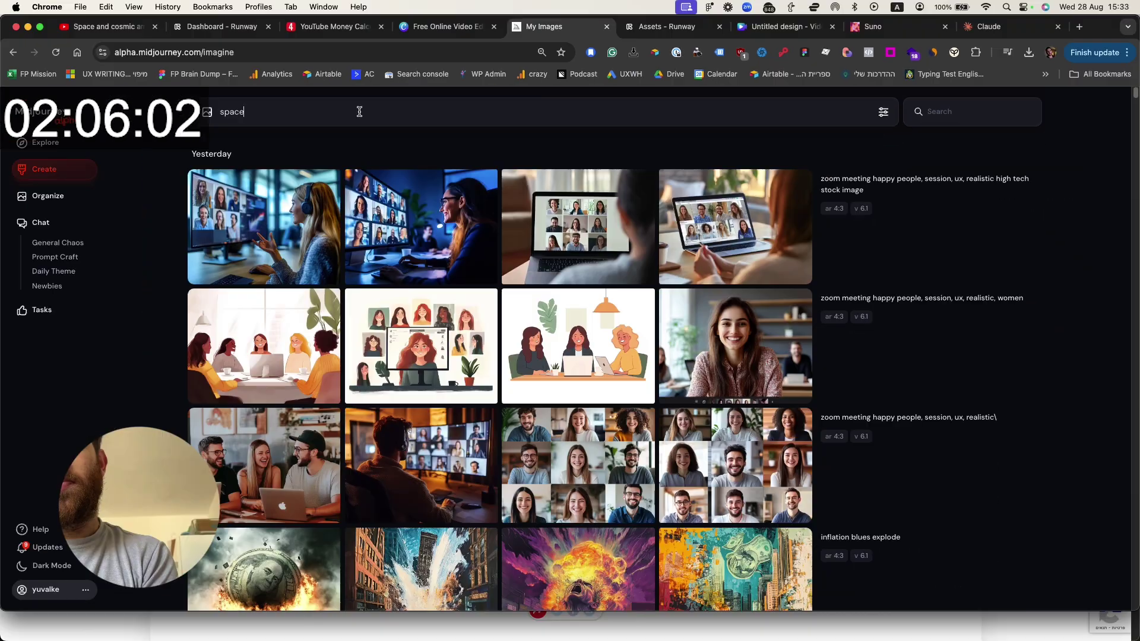
text( travel,)
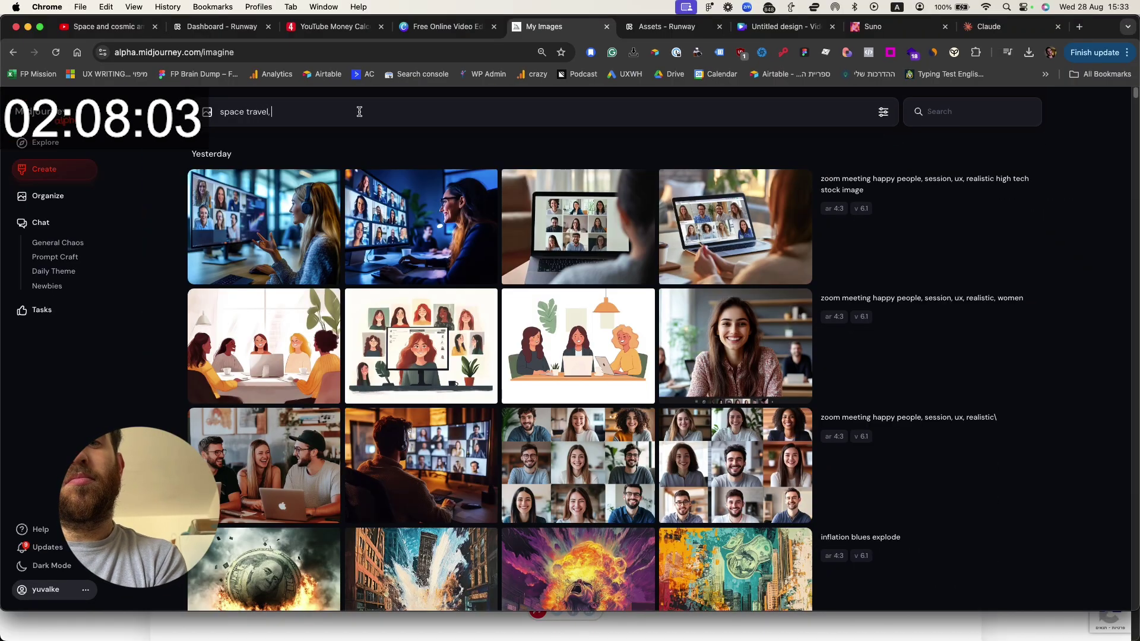
text( manga, cowboy st)
text(yle)
key(Return)
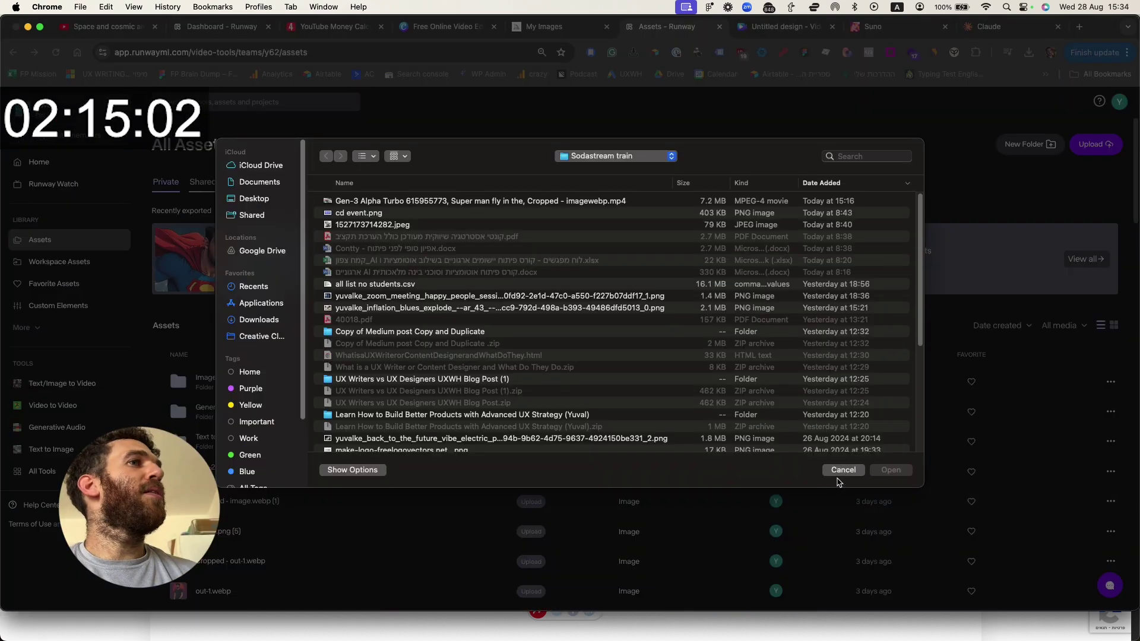
Dismiss Runway's file upload dialog and open the Gen-3 Alpha text/image to video tool from the home page.
click(839, 475)
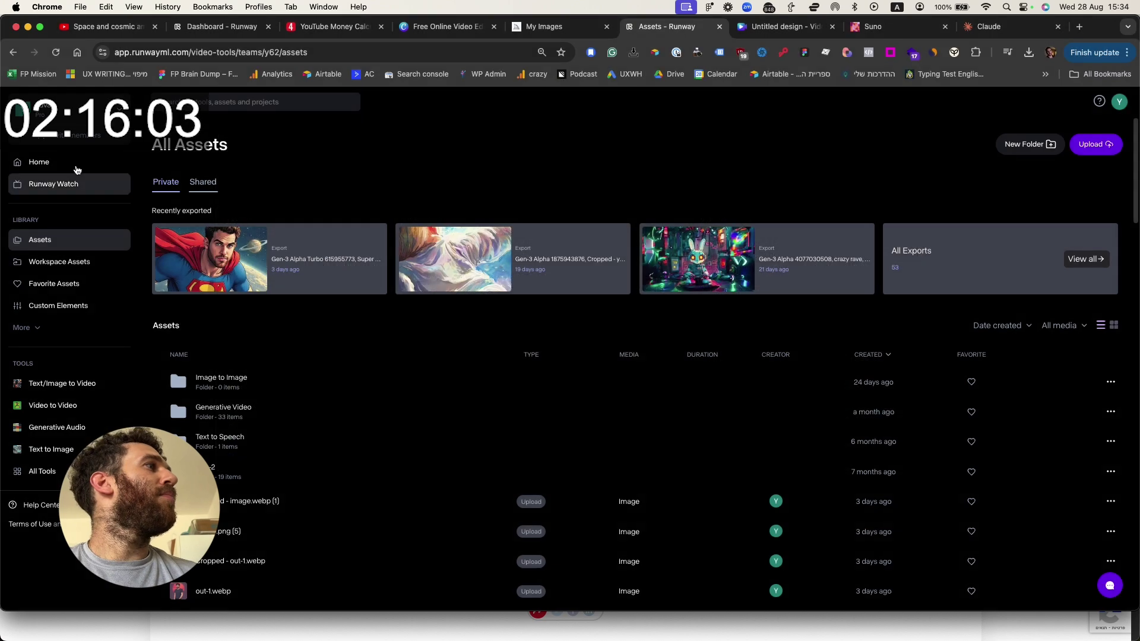
click(39, 161)
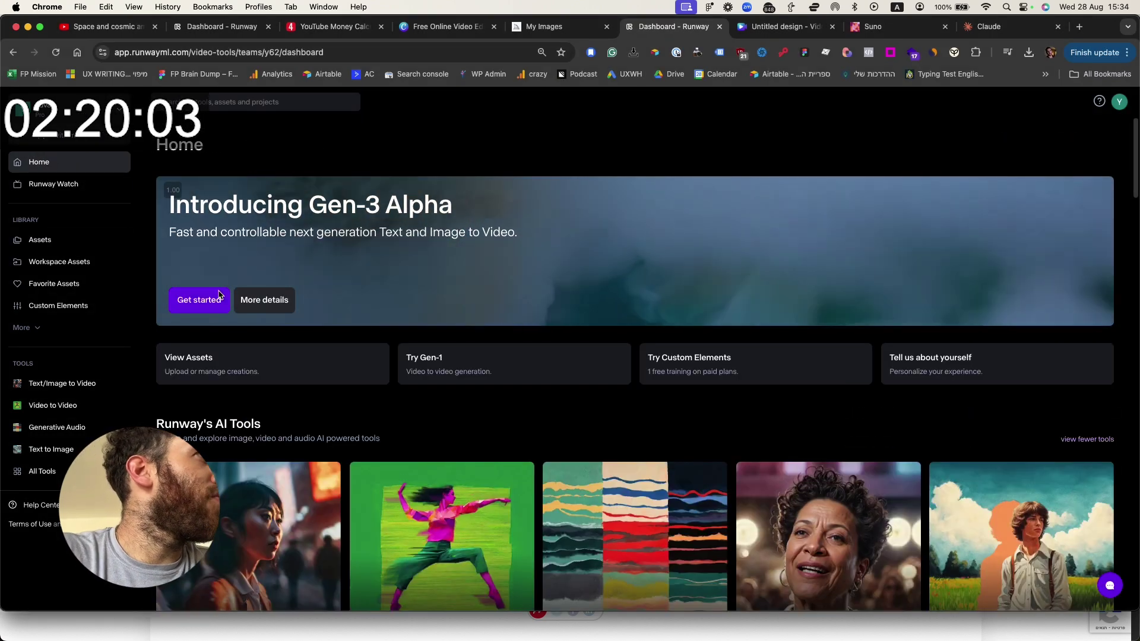
click(199, 299)
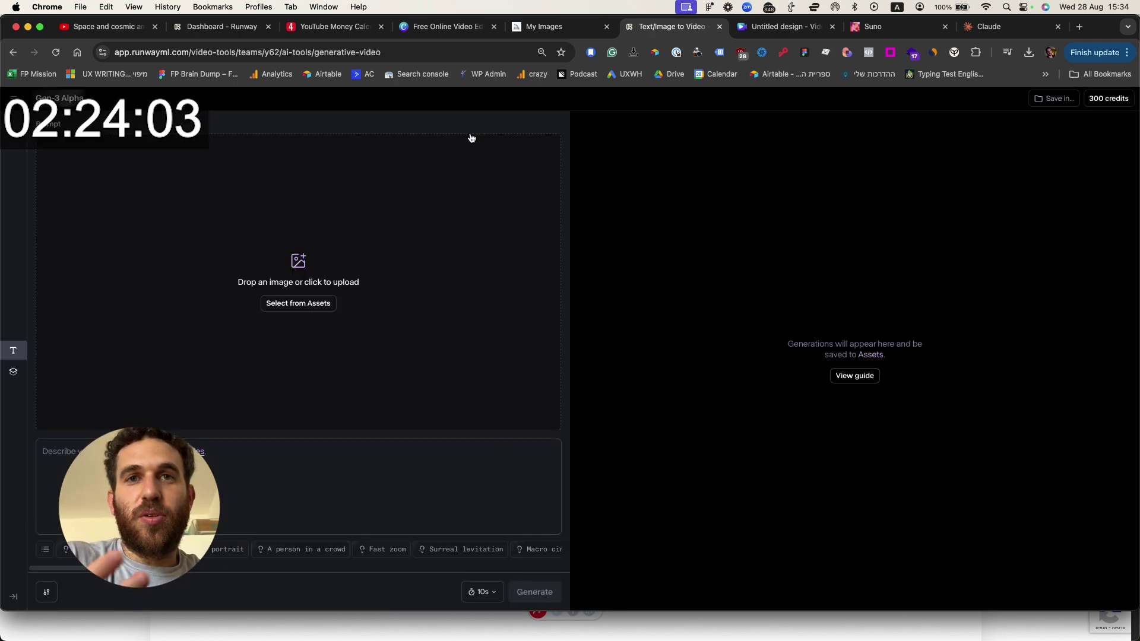
Open the black-and-white space cowboy image in Midjourney and save it to the computer.
click(560, 28)
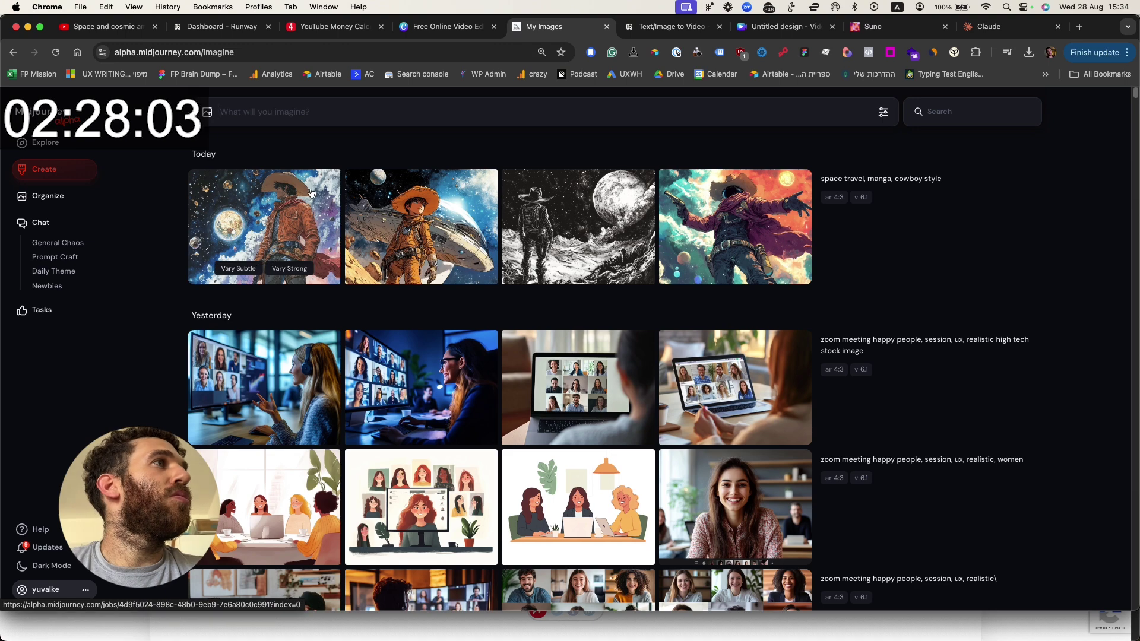
click(556, 219)
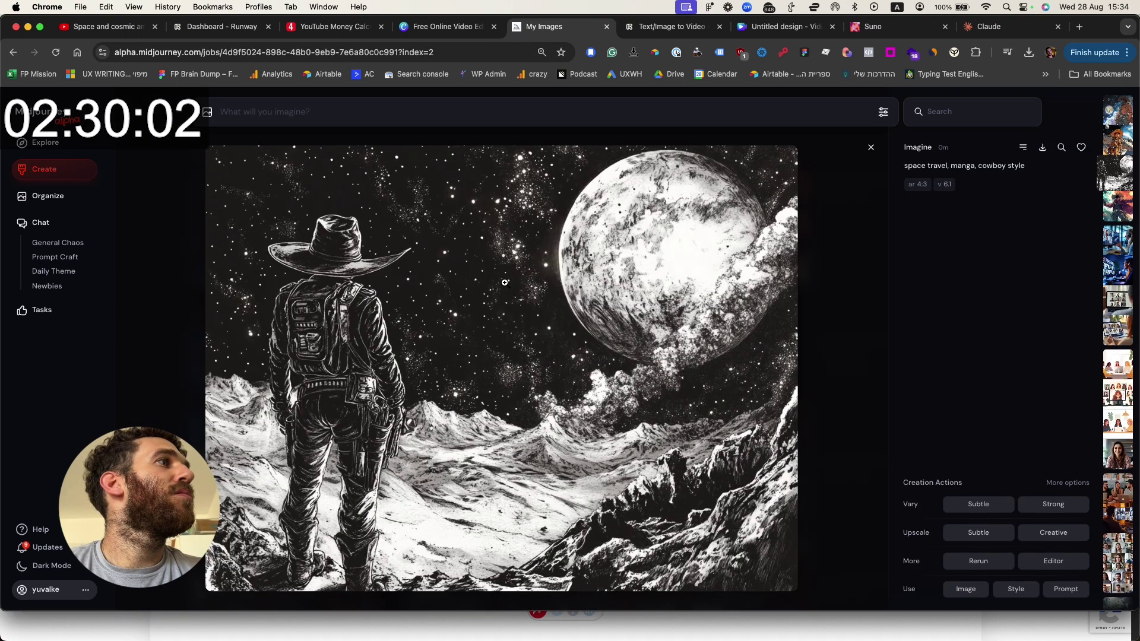
right_click(508, 285)
click(533, 313)
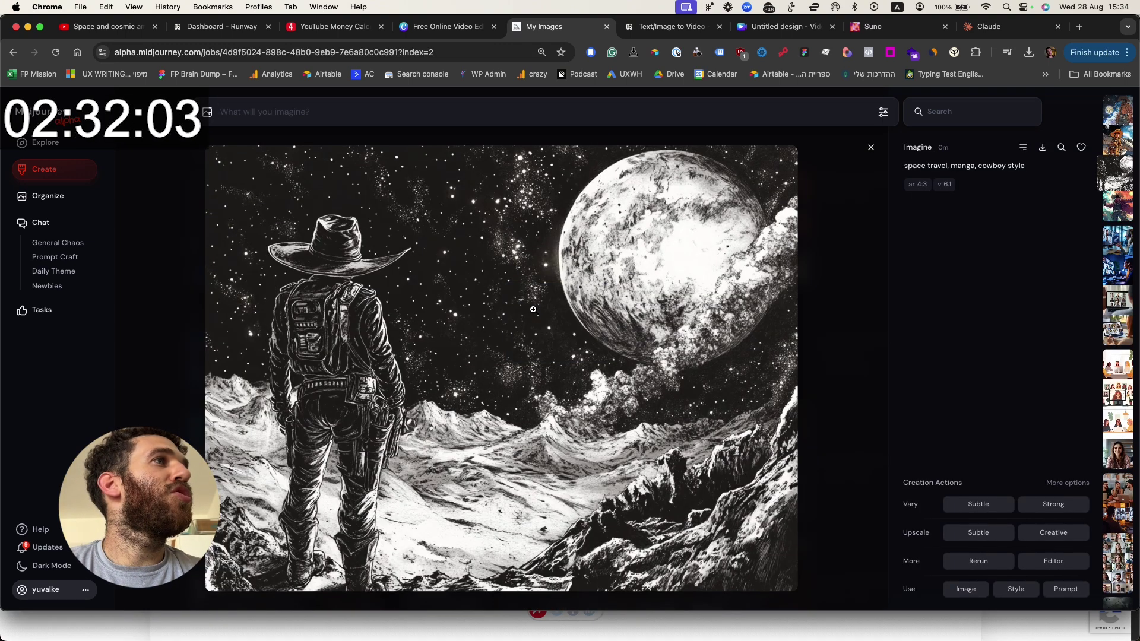
key(Return)
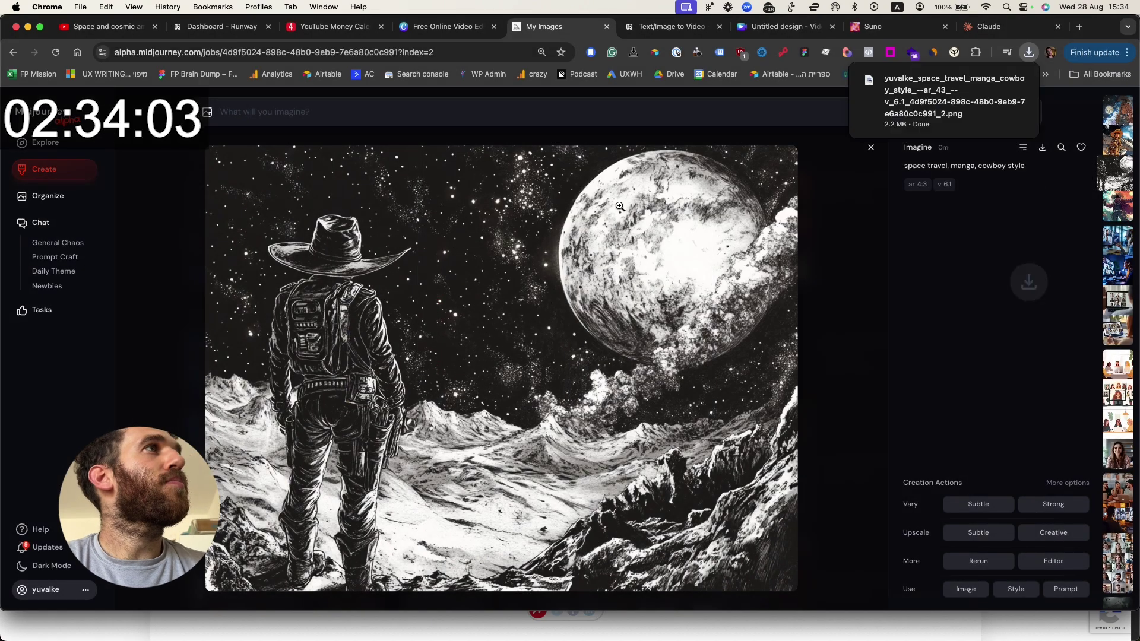
Load the downloaded space cowboy PNG into Runway's Gen-3 Alpha prompt, cropped, as the first frame.
click(676, 27)
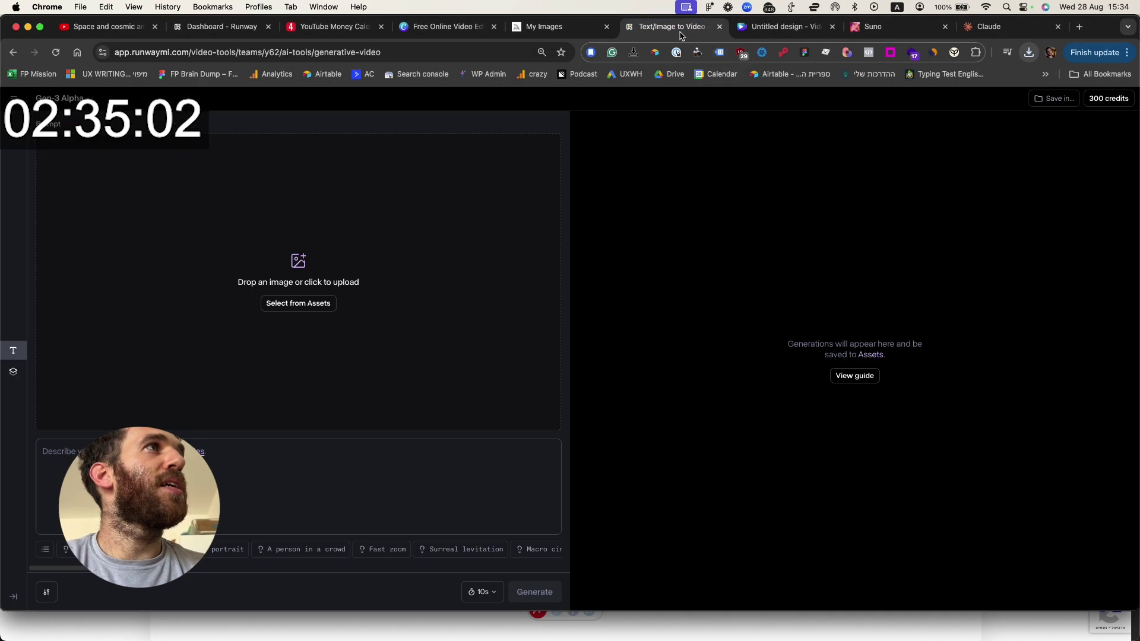
click(1028, 53)
drag(861, 122, 475, 276)
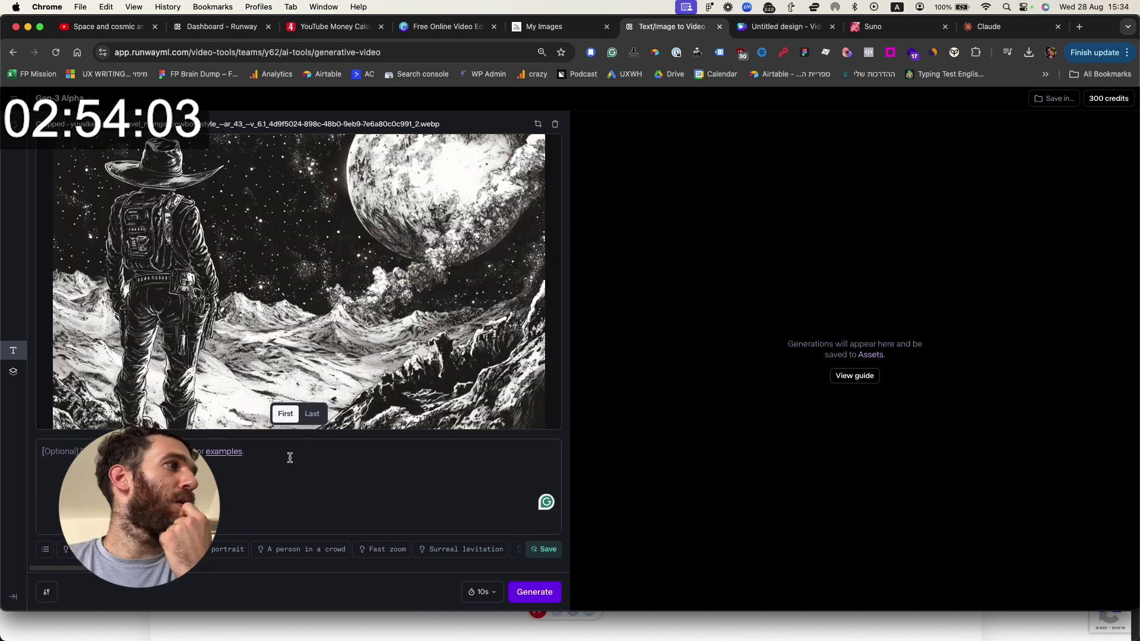
Enter "zoom out" as the Gen-3 Alpha prompt for the space cowboy image and generate the 10-second video.
text(oom out)
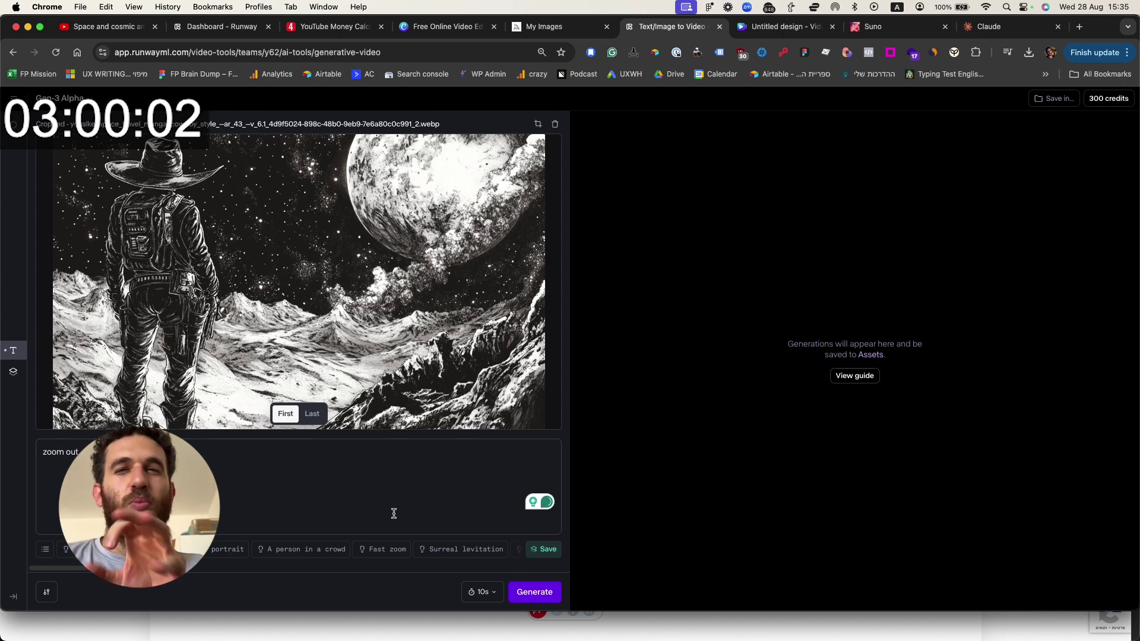
click(534, 592)
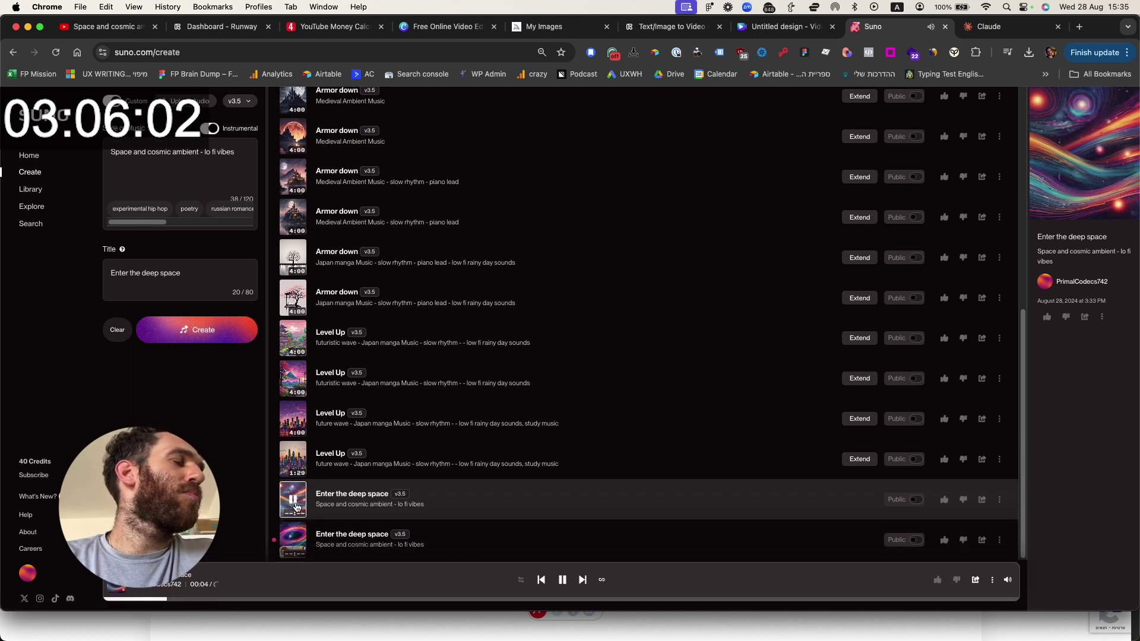
Switch to Suno, listen briefly to the second "Enter the deep space" track, and open the further options of the first one.
click(295, 541)
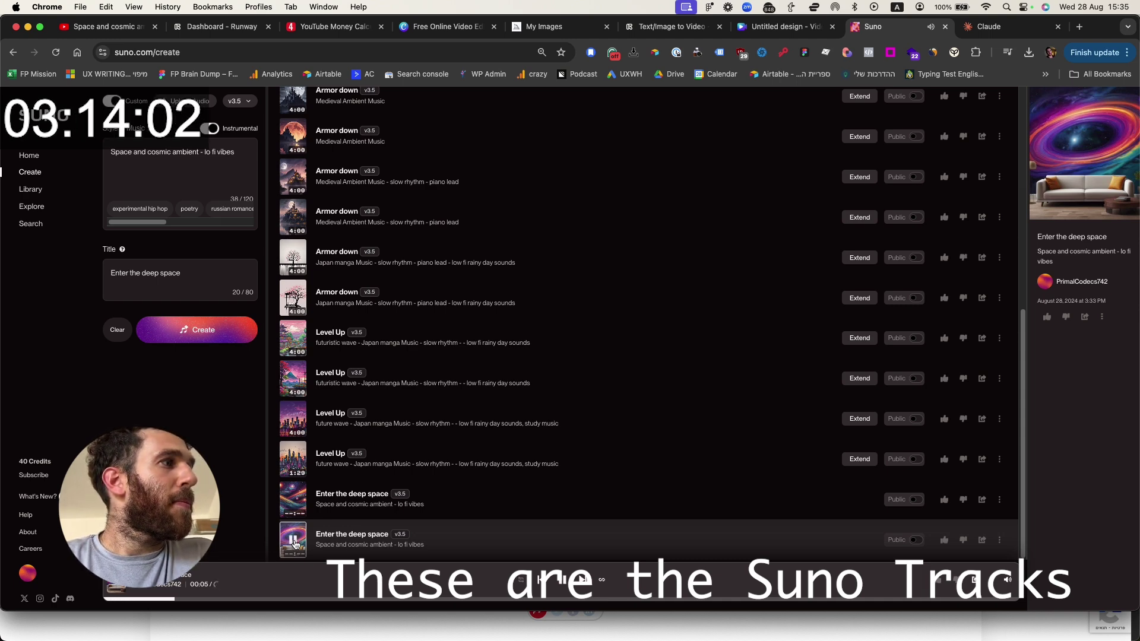
click(294, 543)
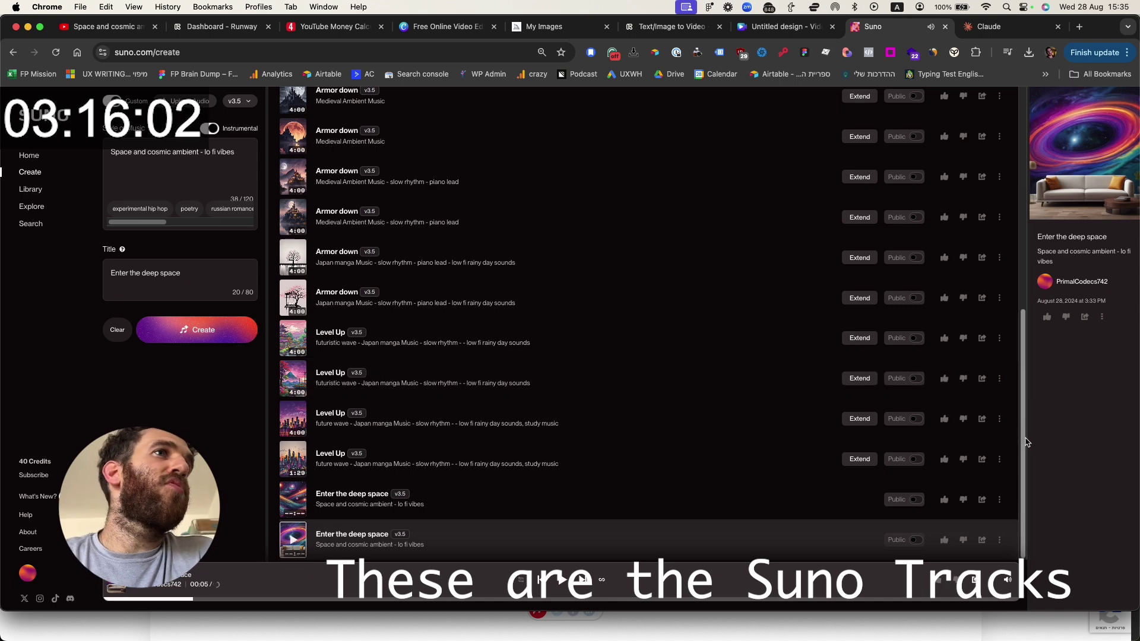
click(1000, 503)
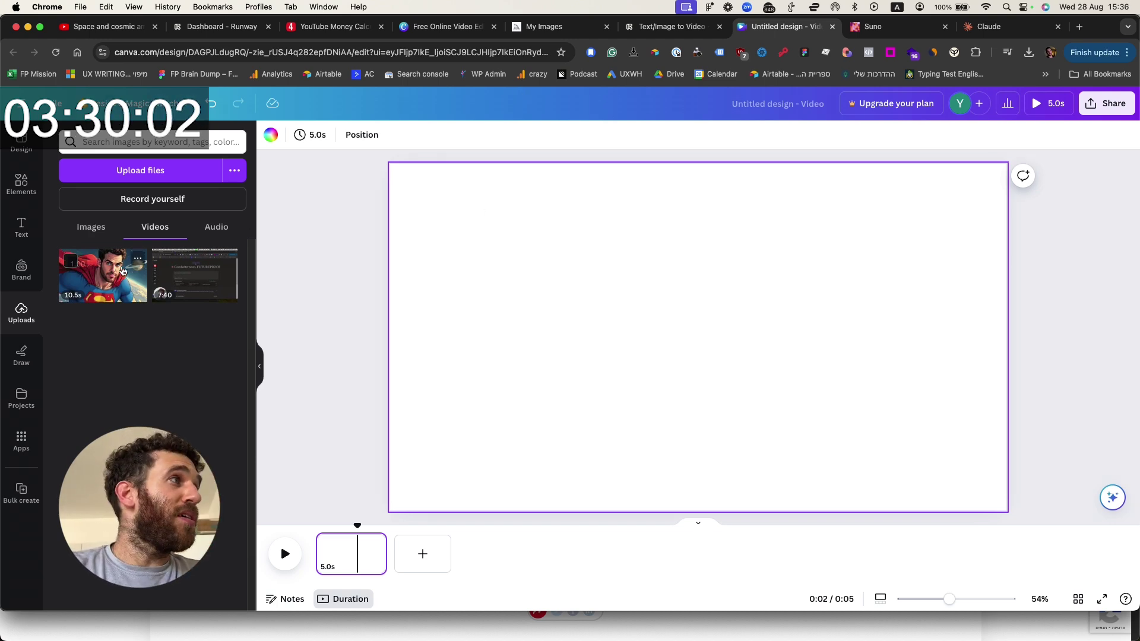
Switch back to Runway and download the generated "zoom out" cowboy video.
click(666, 27)
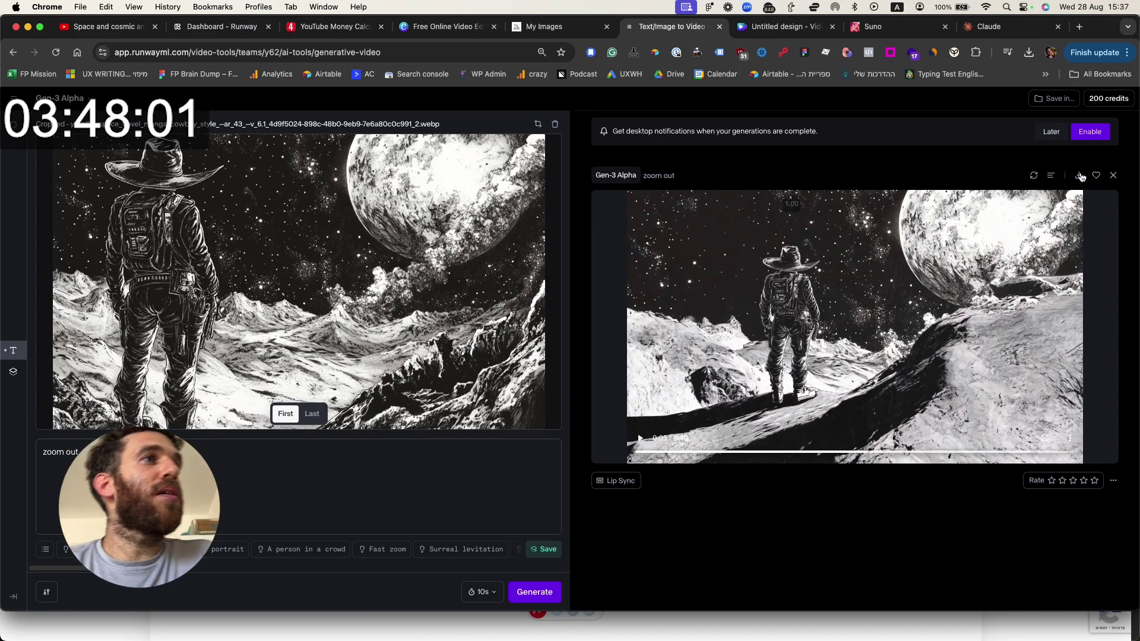
click(1080, 176)
key(Return)
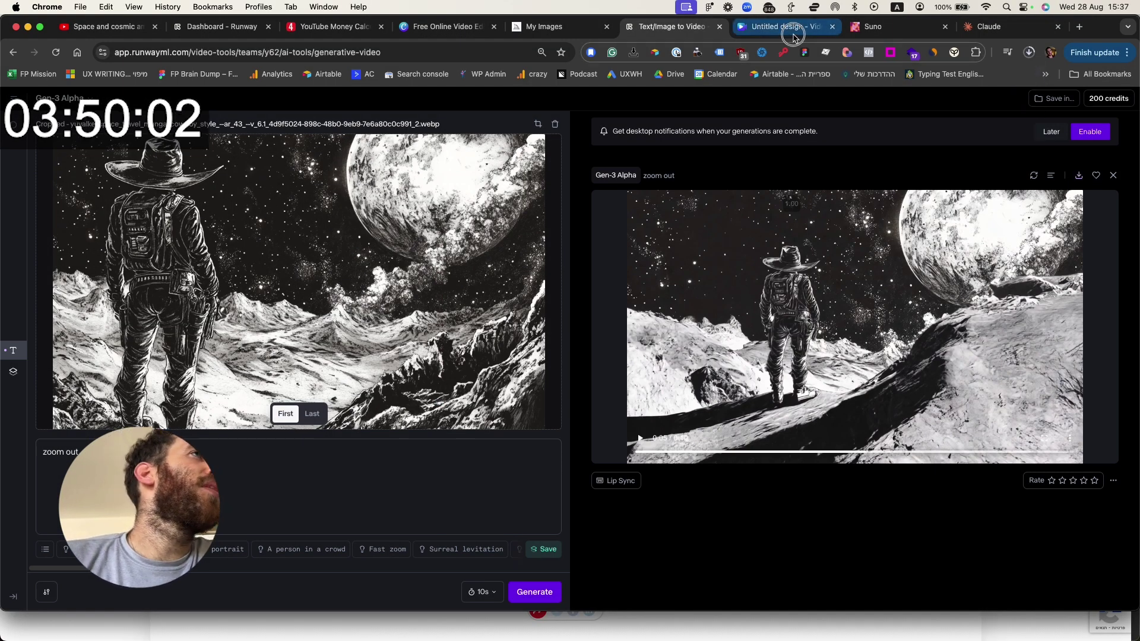
Switch to the untitled Canva video design and add the downloaded Gen-3 Alpha MP4 to its blank page.
click(791, 28)
click(369, 560)
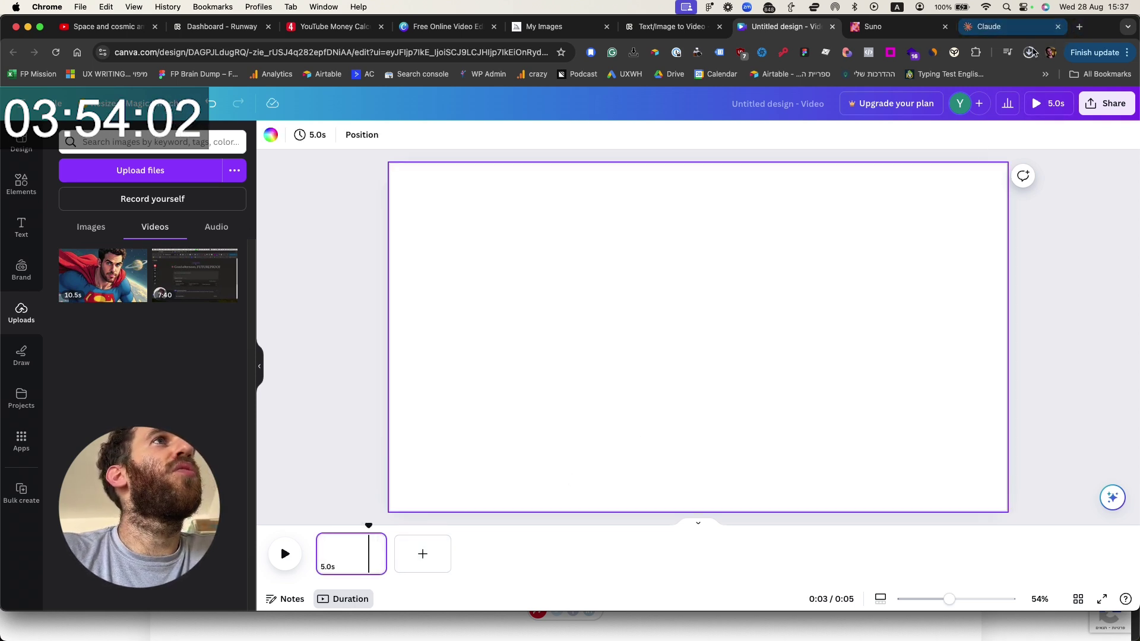
click(1028, 53)
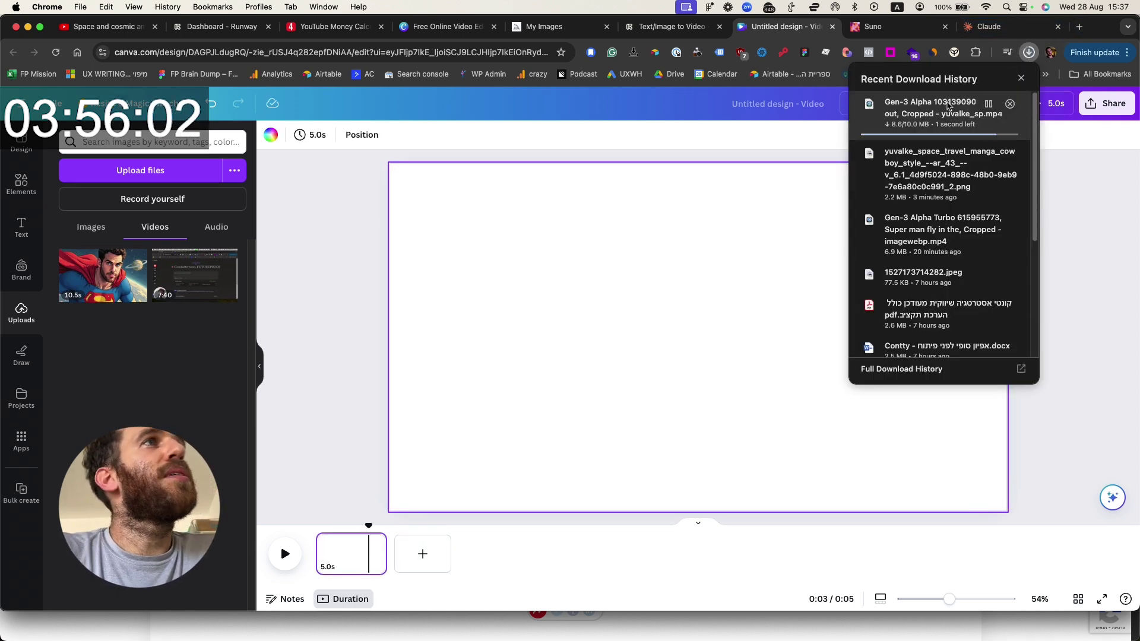
drag(948, 116, 697, 336)
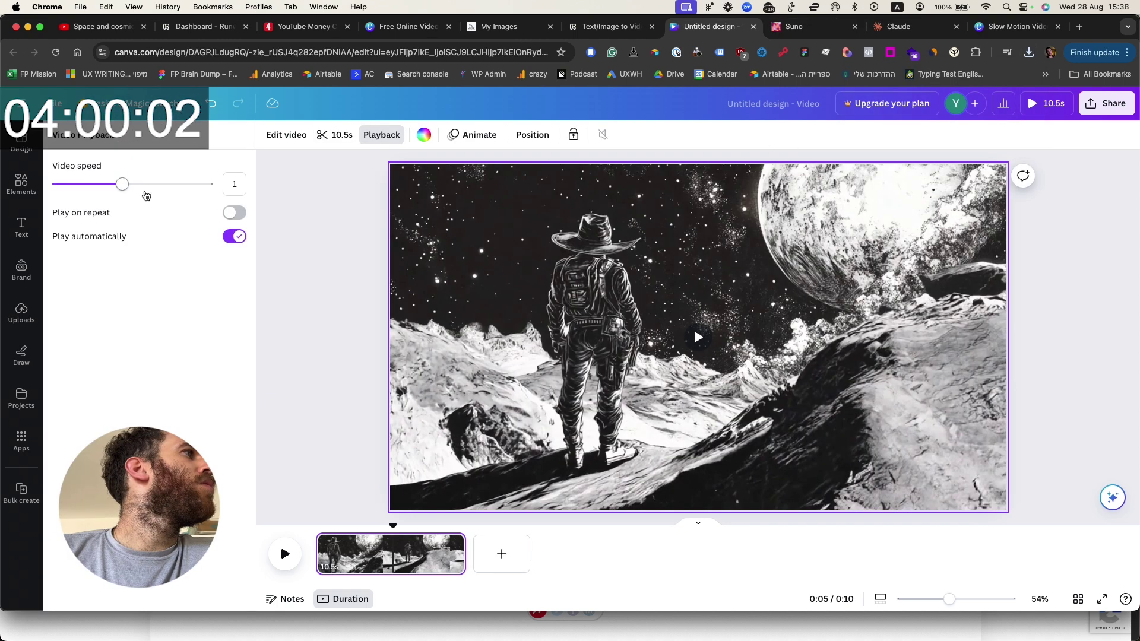
Slow down the cowboy clip's playback speed and play the timeline from the start with the music track.
drag(121, 189, 56, 186)
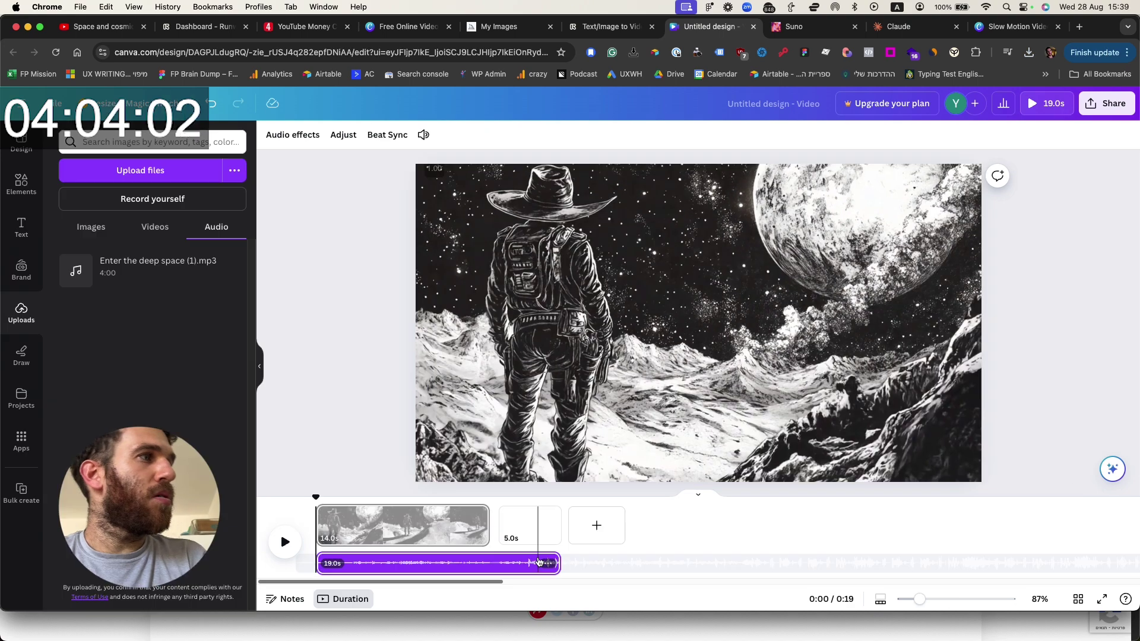
key(space)
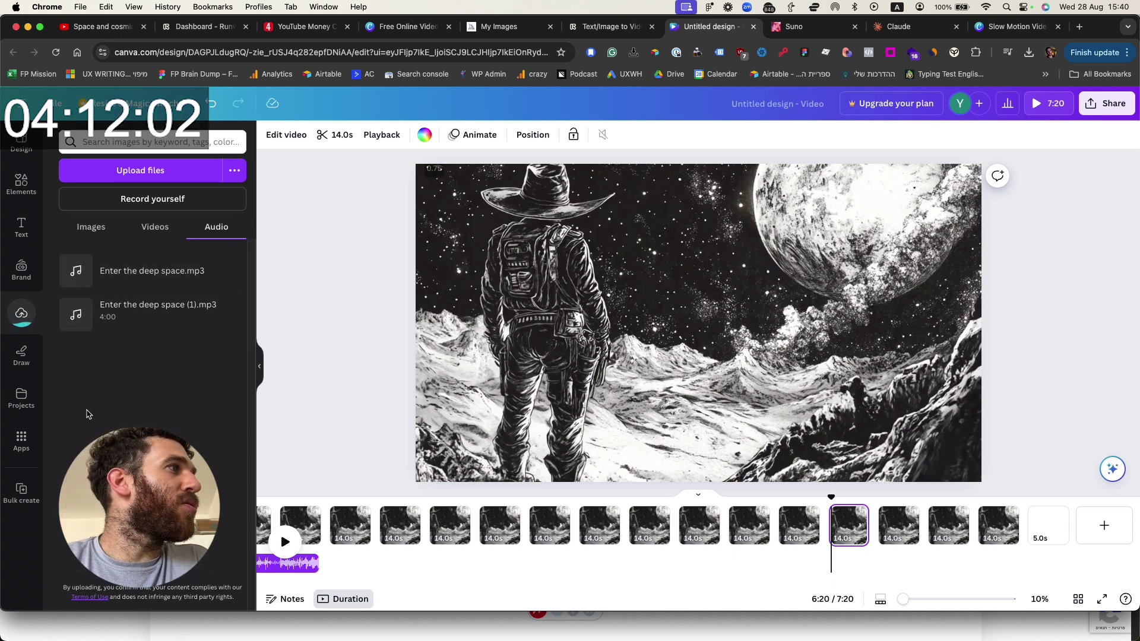
Add "Enter the deep space.mp3" to the timeline after the first music track and preview the finished video in full screen.
drag(149, 272, 324, 546)
drag(319, 502, 235, 501)
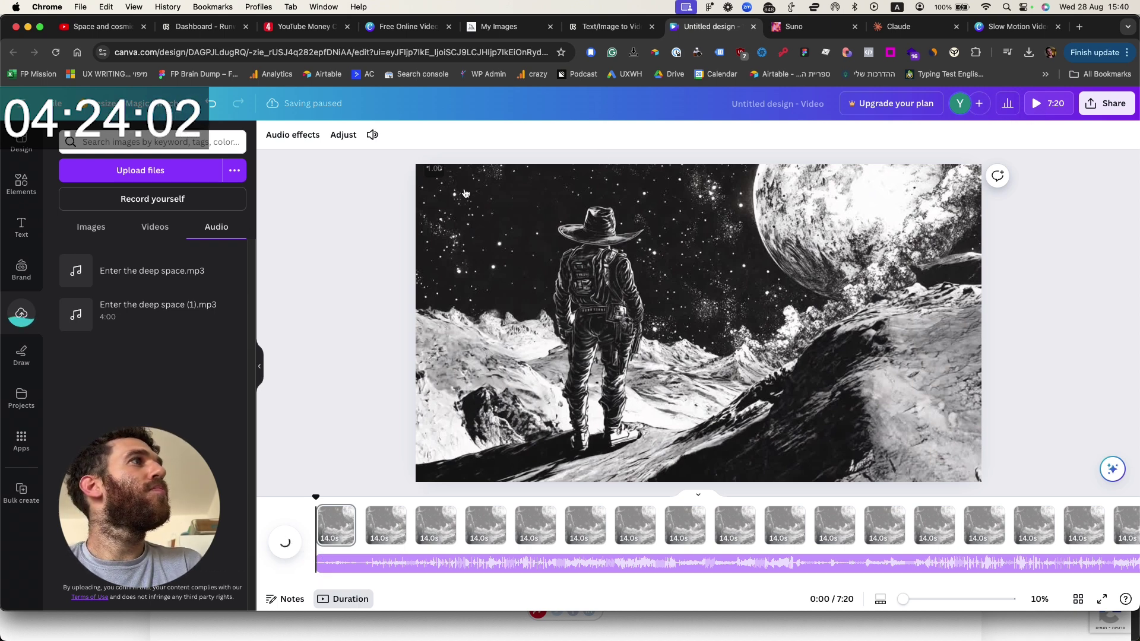
click(1101, 599)
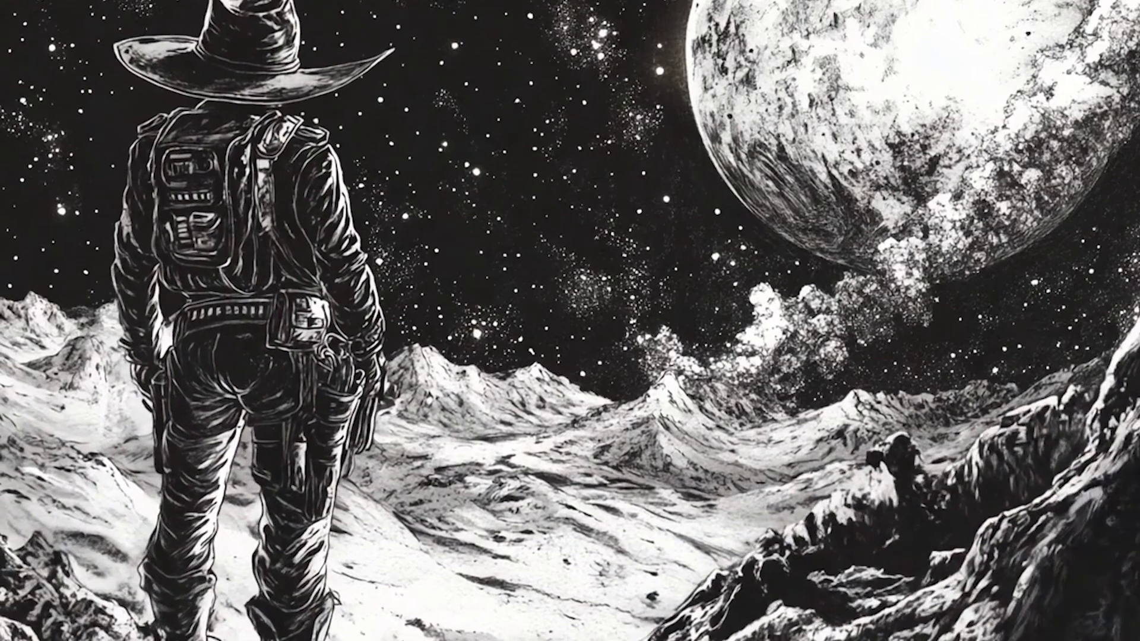